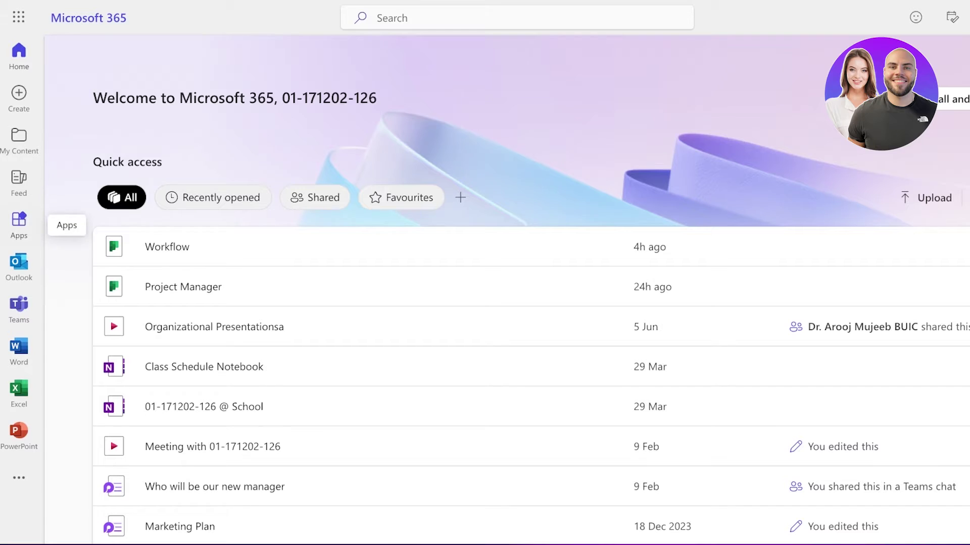
# Open the Microsoft 365 Apps page to reach Microsoft To Do's Planned tasks
pyautogui.click(19, 225)
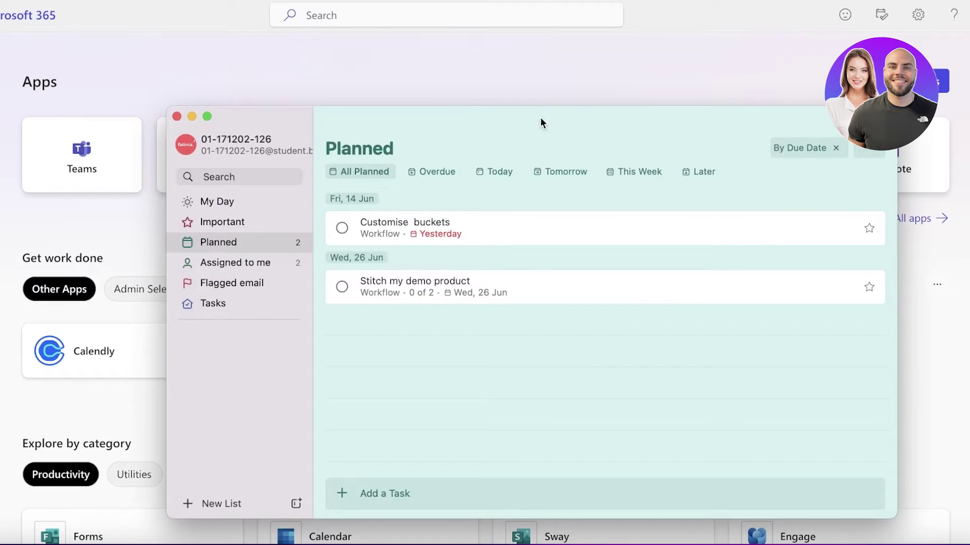
# Move the To Do window up and left and enlarge it to show the Planned tasks
pyautogui.moveTo(532, 128); pyautogui.dragTo(426, 35)
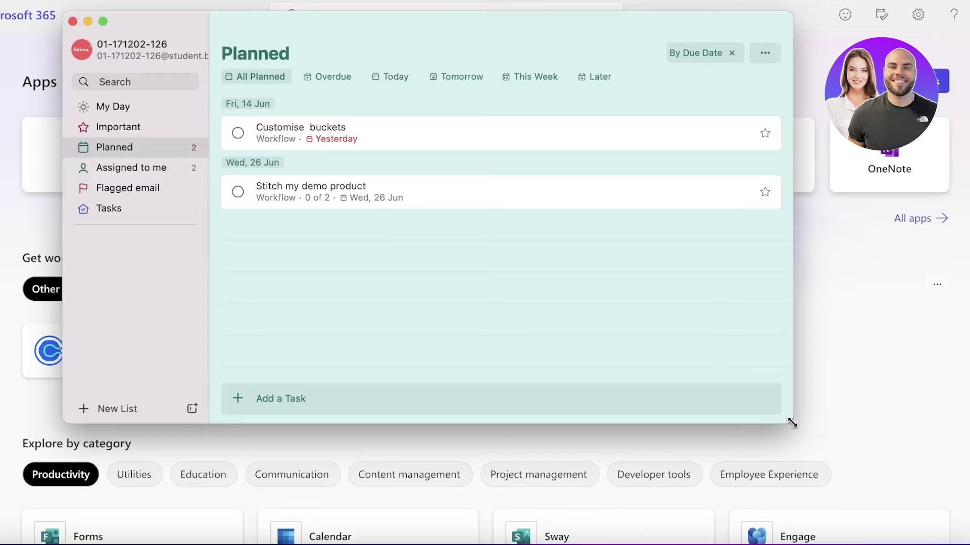
pyautogui.moveTo(792, 422); pyautogui.dragTo(952, 511)
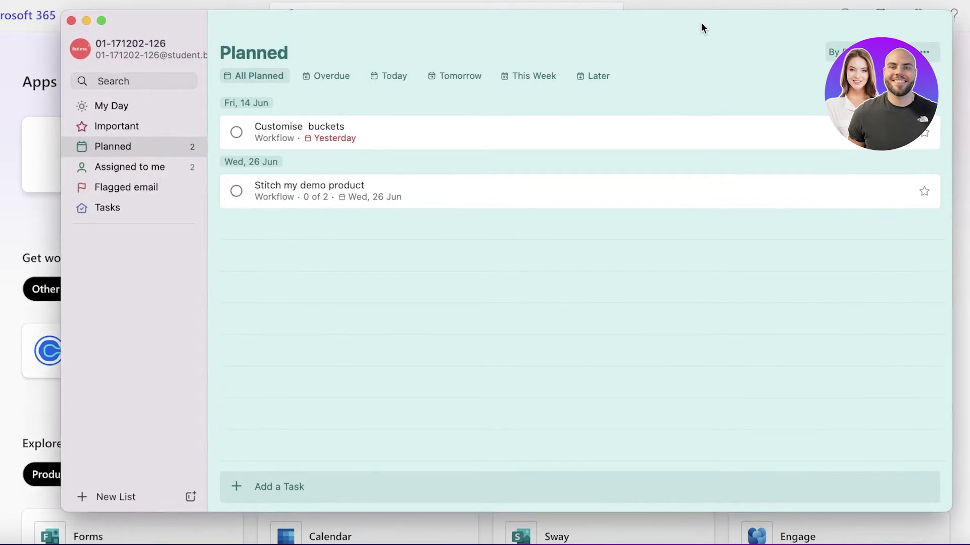
pyautogui.moveTo(701, 22); pyautogui.dragTo(666, 11)
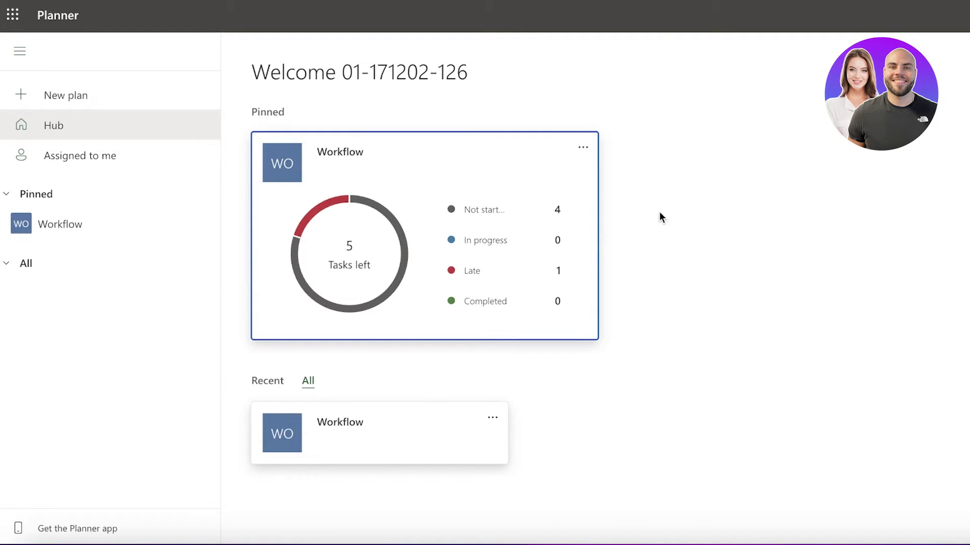
# Open the pinned Workflow plan's task board from the Planner hub
pyautogui.click(12, 20)
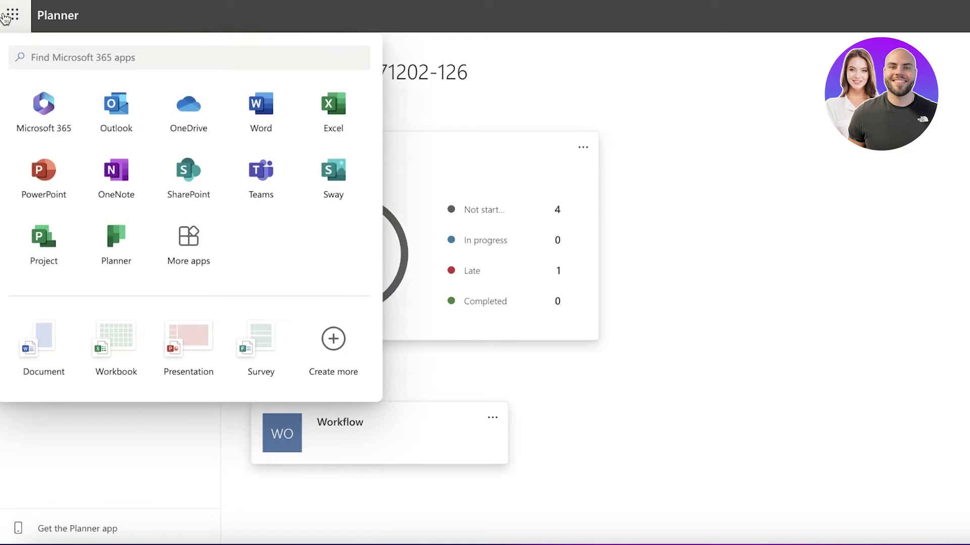
pyautogui.click(625, 127)
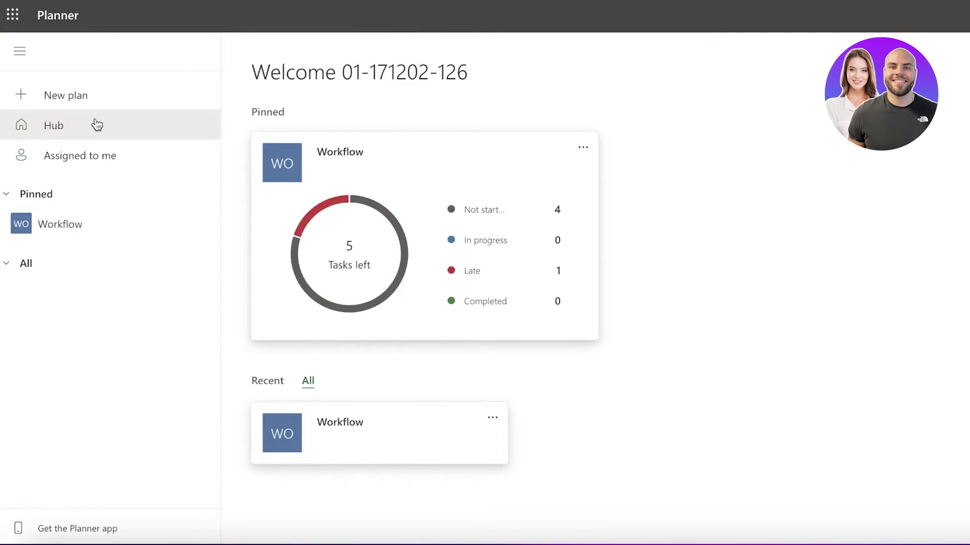
pyautogui.click(22, 259)
pyautogui.click(44, 225)
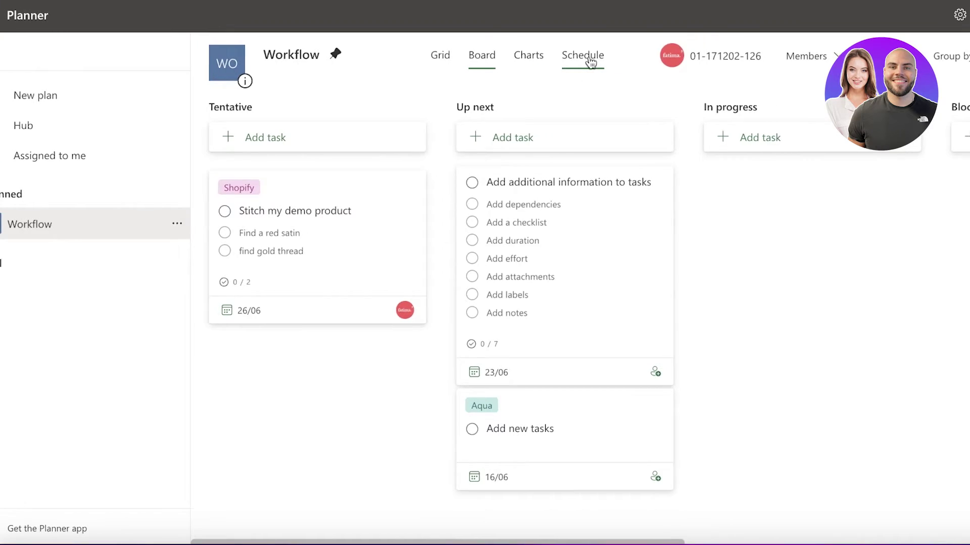
# Show Workflow's tasks on the June 2024 schedule and check the Group by and Members options
pyautogui.click(525, 57)
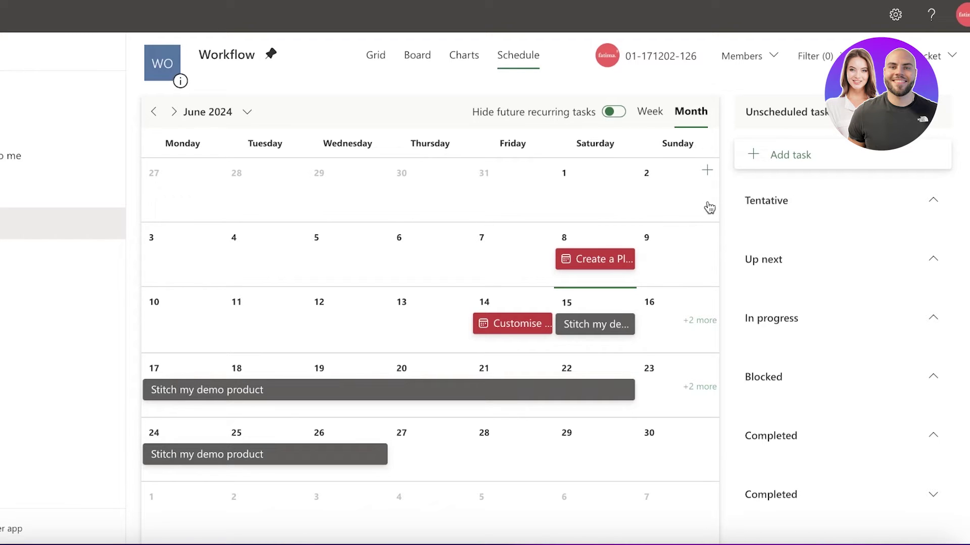
pyautogui.click(941, 55)
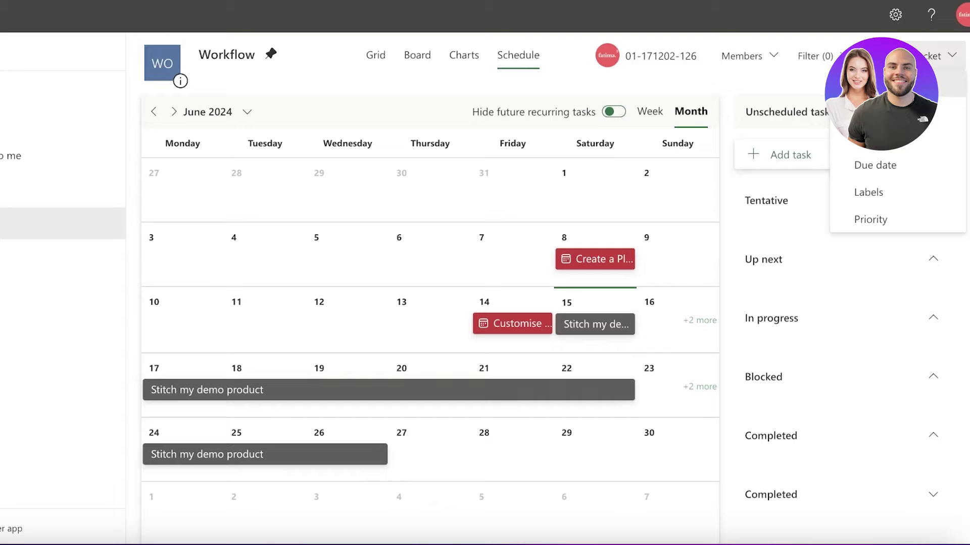
pyautogui.click(743, 57)
pyautogui.click(745, 60)
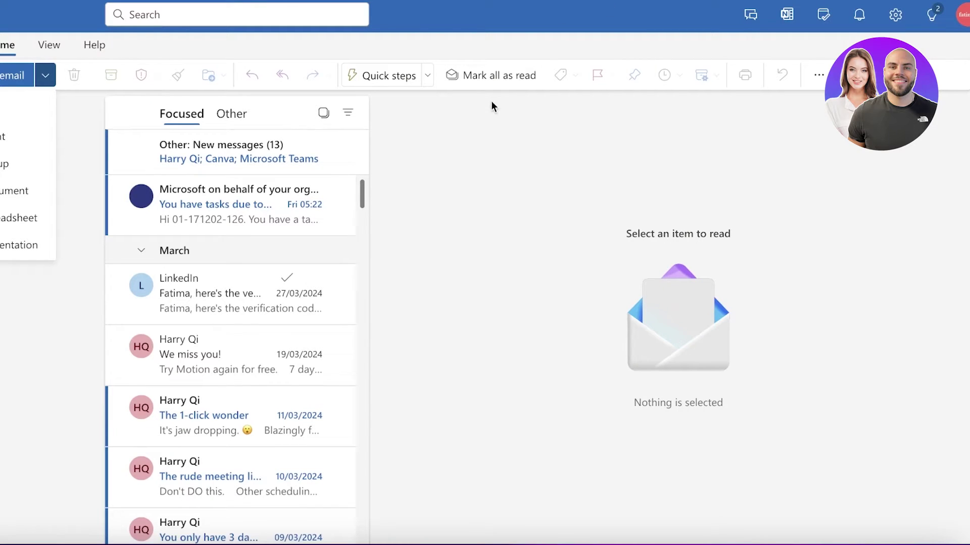
# Check the My Day pane, then show Outlook's built-in To Do Tasks list
pyautogui.click(478, 206)
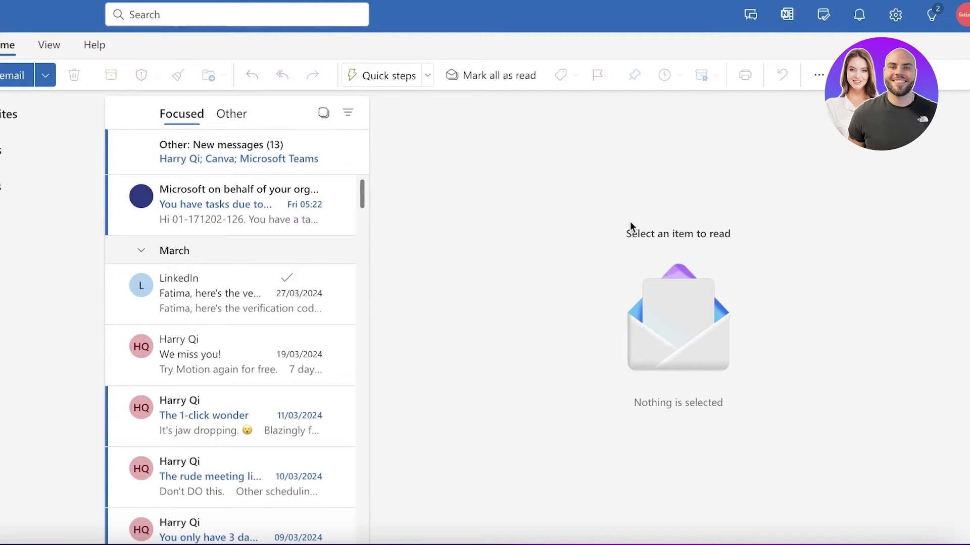
pyautogui.click(819, 28)
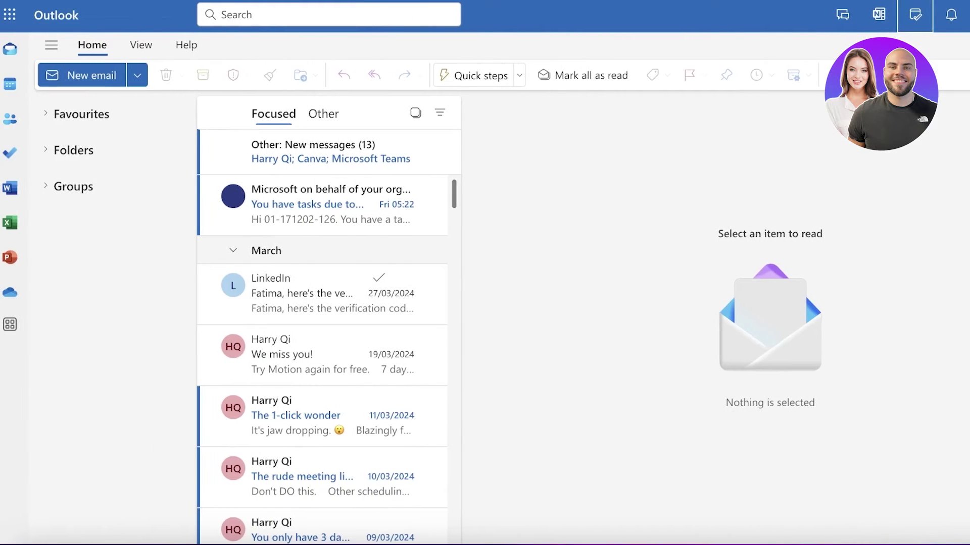
pyautogui.click(18, 159)
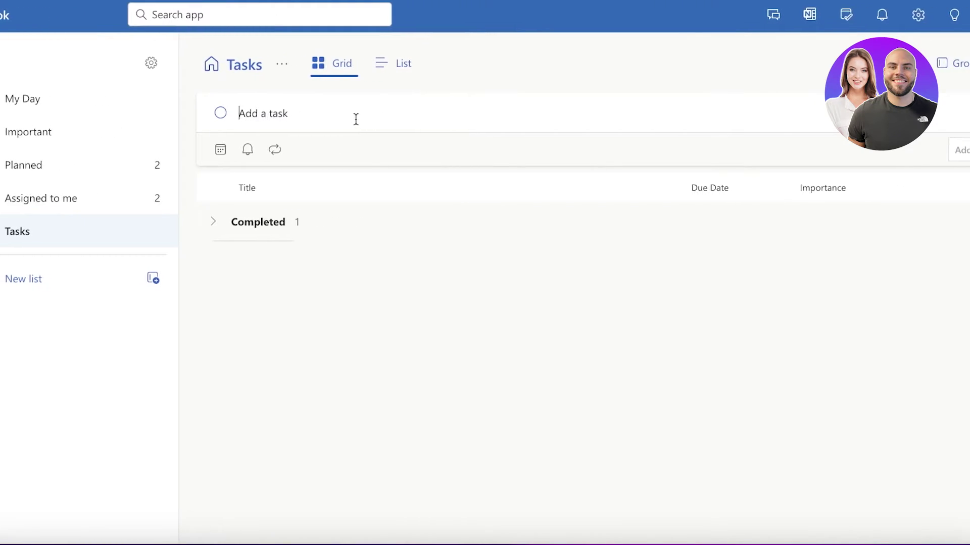
# Add the task 'have a meeting with ent corp ceo' to the Tasks list
pyautogui.write('s')
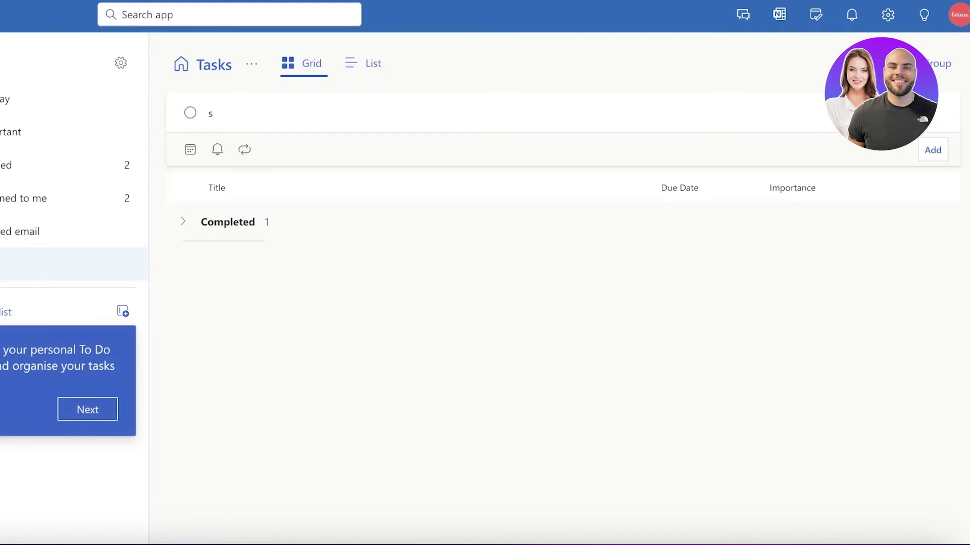
pyautogui.click(303, 123)
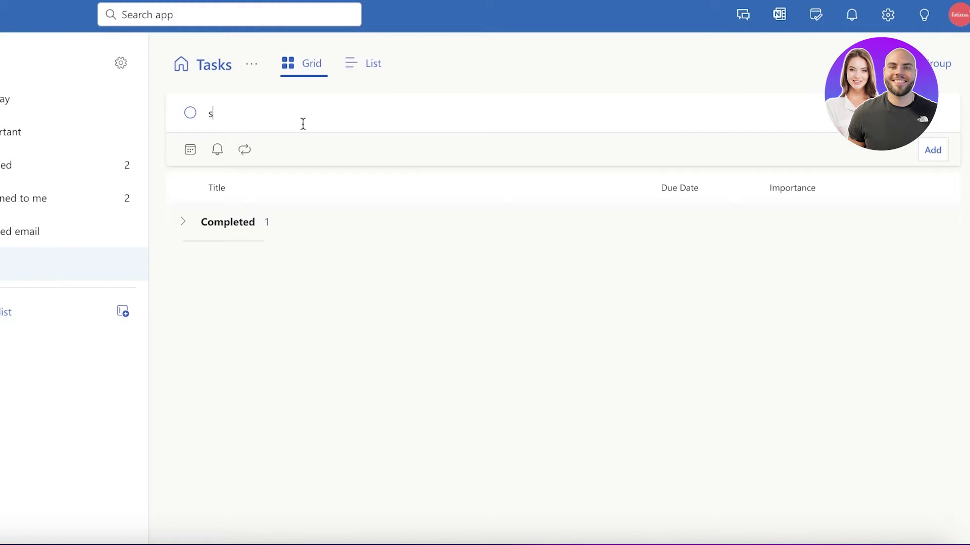
pyautogui.press('BackSpace')
pyautogui.write('how')
pyautogui.press('BackSpace')
pyautogui.press('BackSpace')
pyautogui.press('BackSpace')
pyautogui.press('BackSpace')
pyautogui.write('have a meeting e')
pyautogui.press('BackSpace')
pyautogui.write('with ent corp ceo')
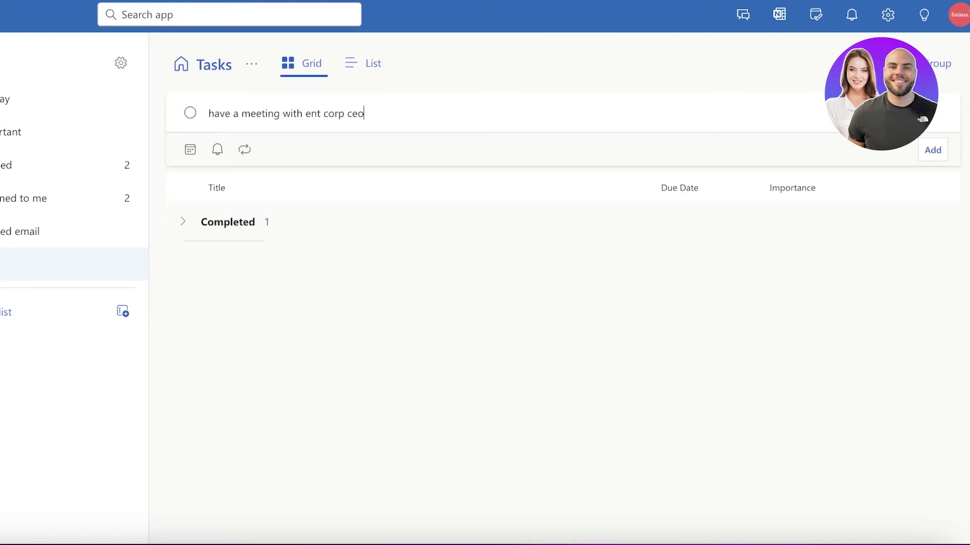
pyautogui.press('Return')
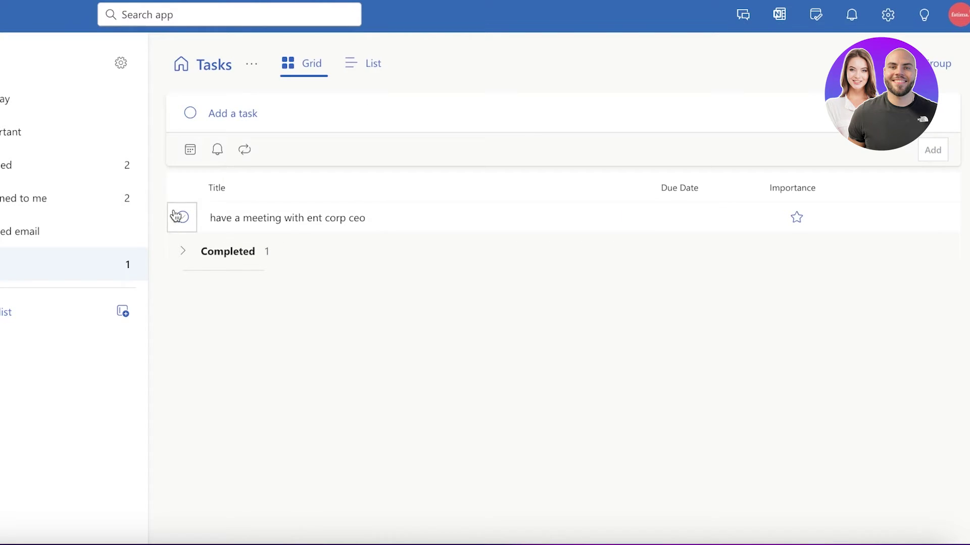
# Check the Planned list, return to Tasks and dismiss the grouping tip
pyautogui.click(61, 176)
pyautogui.click(42, 272)
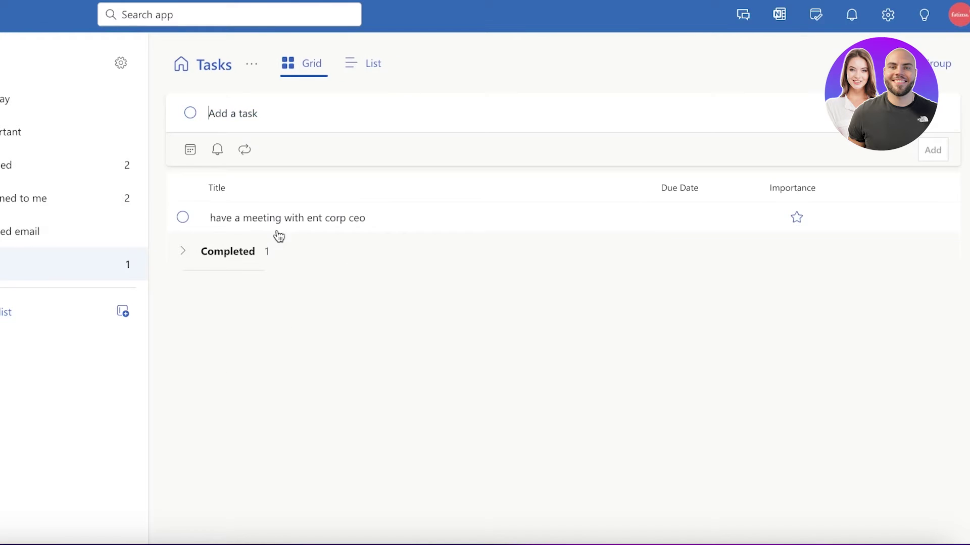
pyautogui.click(858, 218)
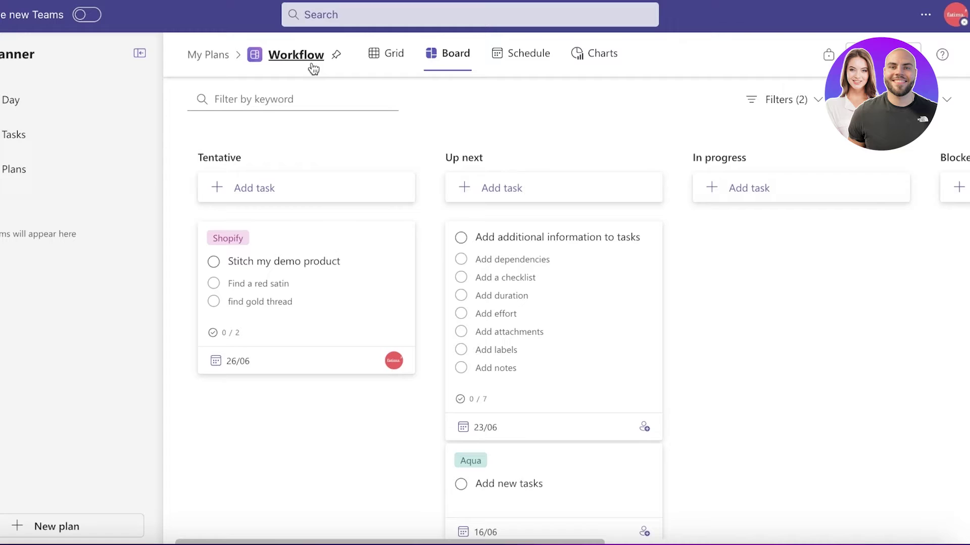
# Browse My Plans, My Tasks and My Day in Teams Planner, then bring up Microsoft To Do
pyautogui.click(20, 168)
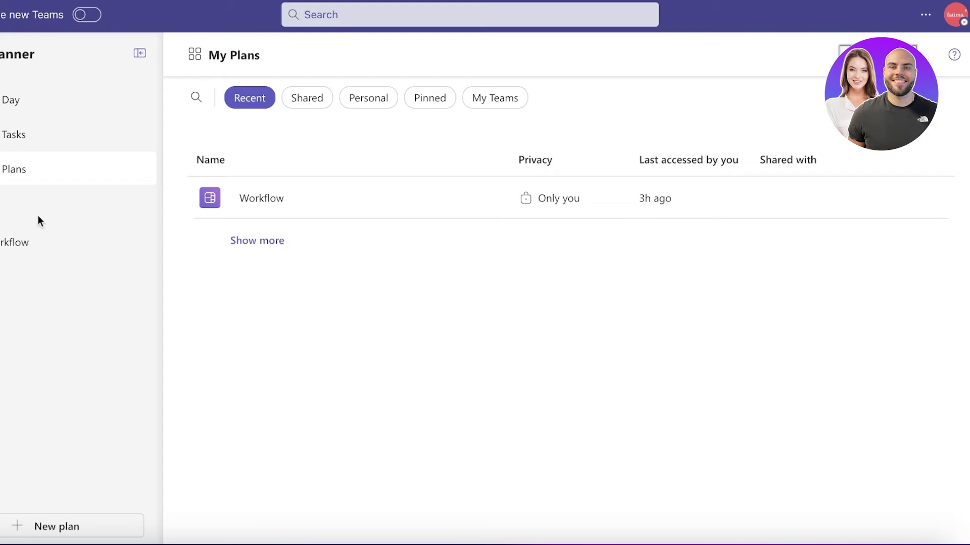
pyautogui.click(28, 149)
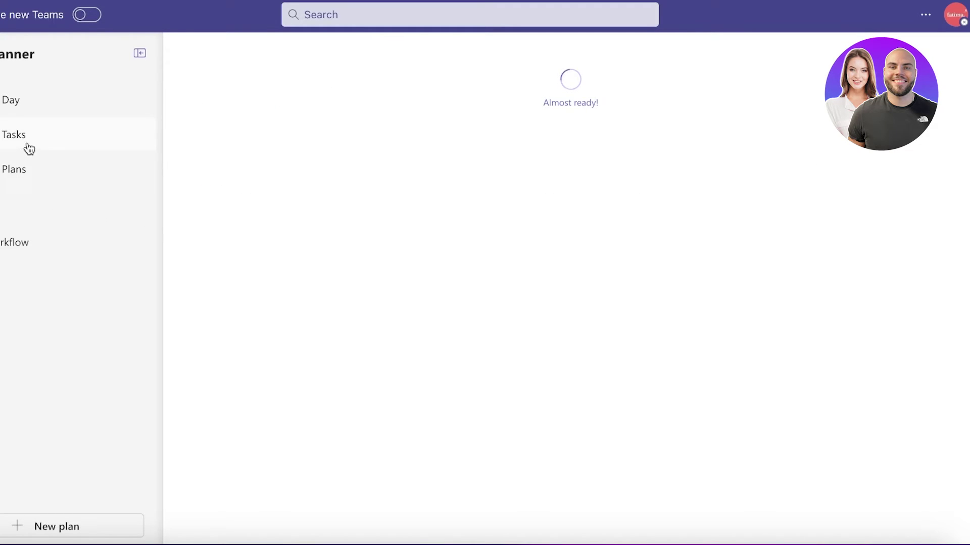
pyautogui.click(14, 112)
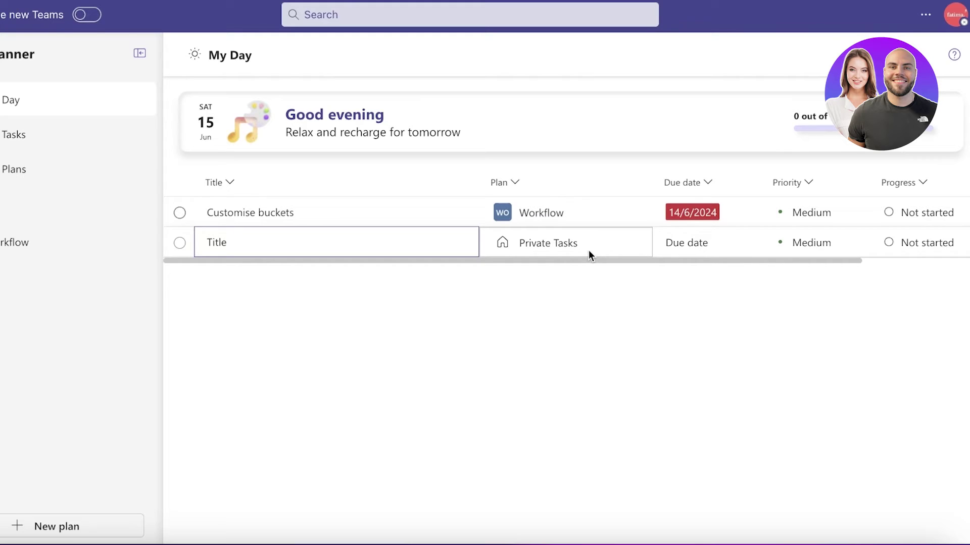
pyautogui.click(888, 539)
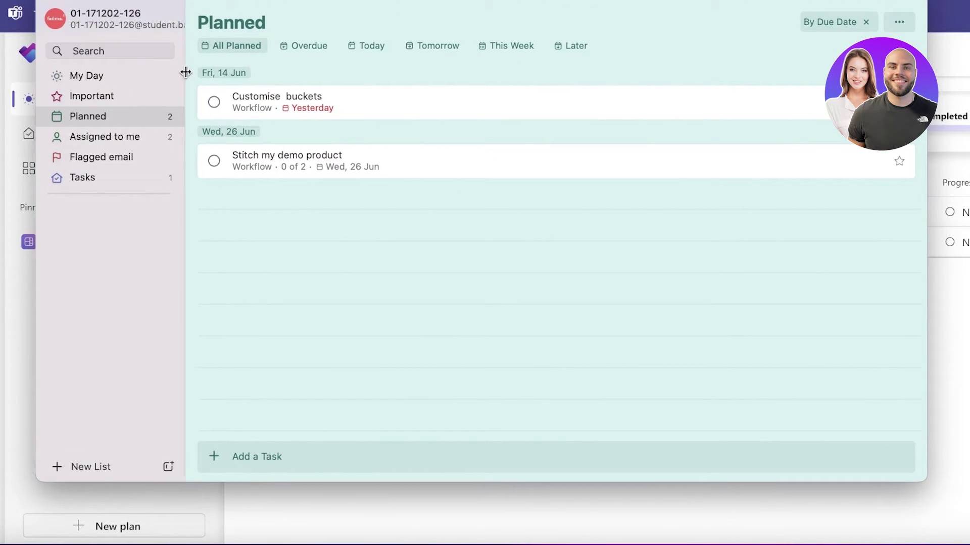
# Widen the sidebar, remove due-date sorting from Planned, and view My Day and its options
pyautogui.moveTo(183, 71); pyautogui.dragTo(102, 96)
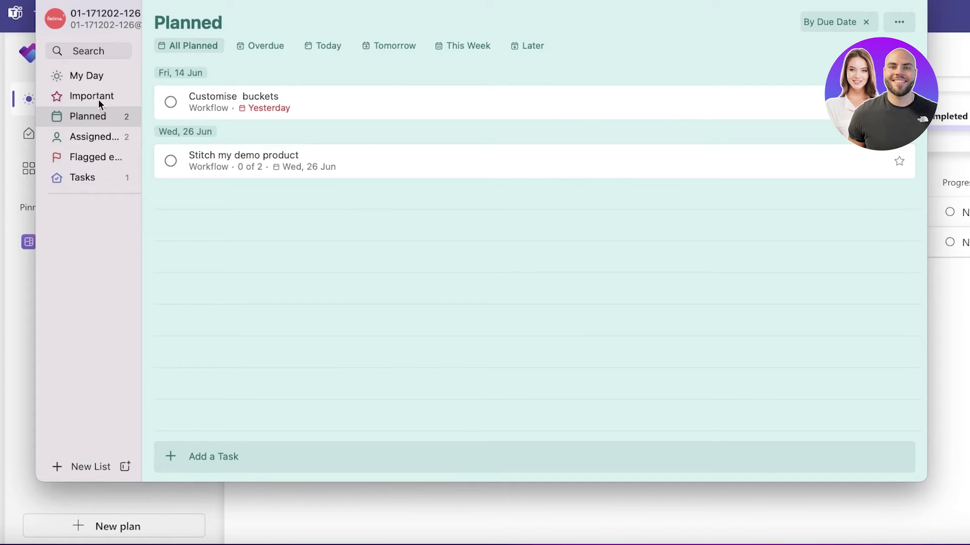
pyautogui.moveTo(790, 14); pyautogui.dragTo(801, 20)
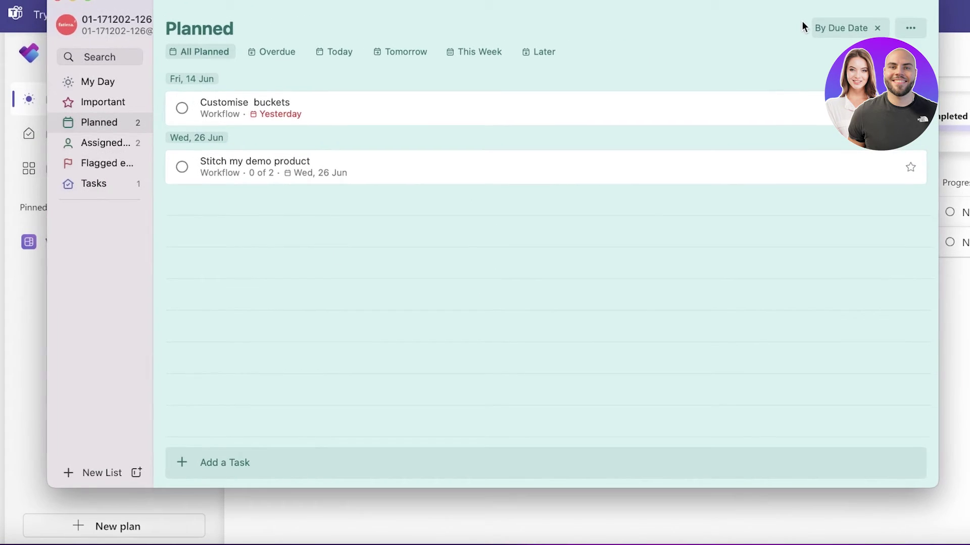
pyautogui.click(878, 29)
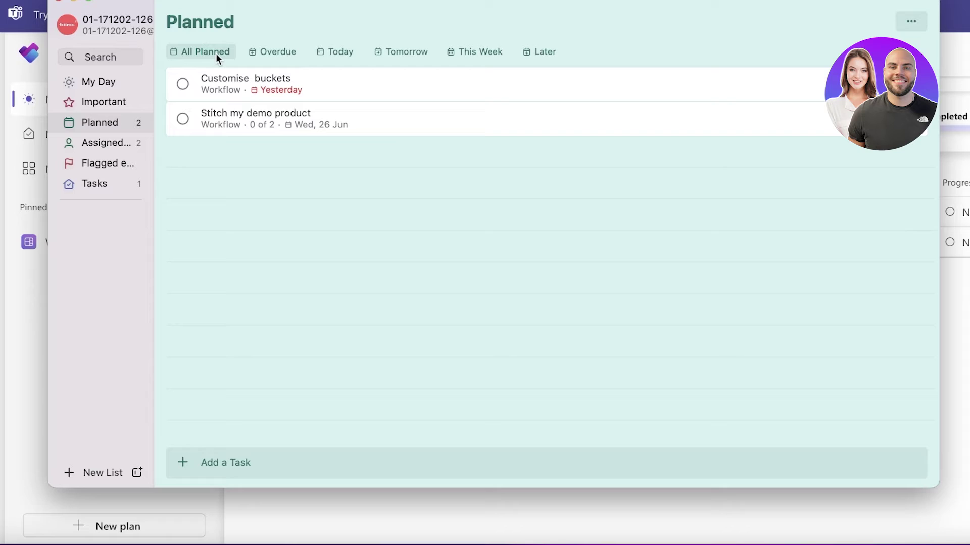
pyautogui.click(69, 82)
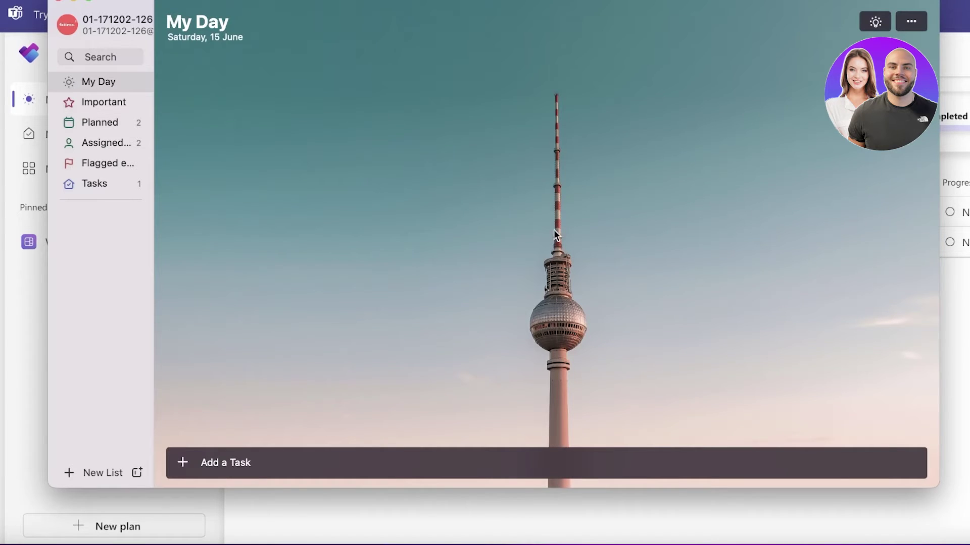
pyautogui.click(922, 23)
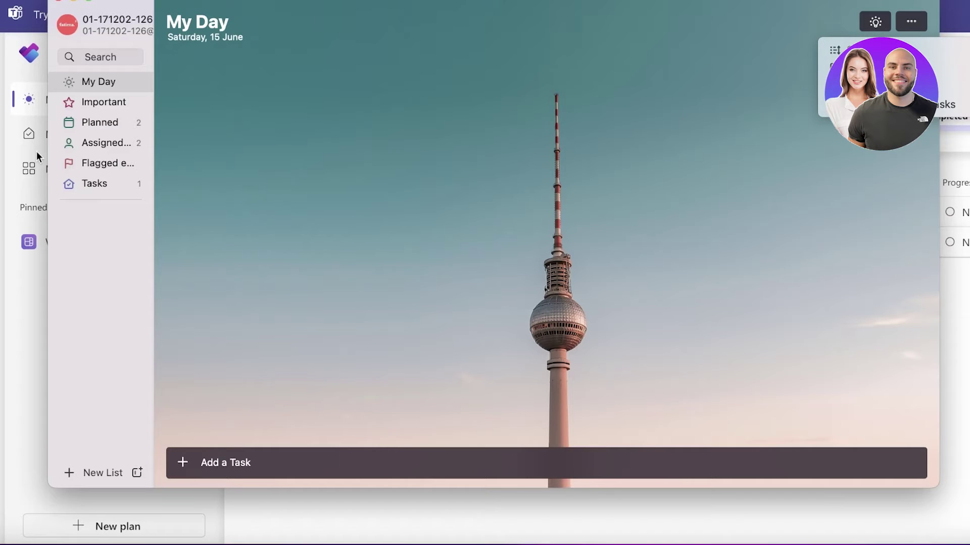
pyautogui.press('Escape')
# Step through Important, Planned, Assigned to me and Flagged email, ending on the Tasks list
pyautogui.click(84, 102)
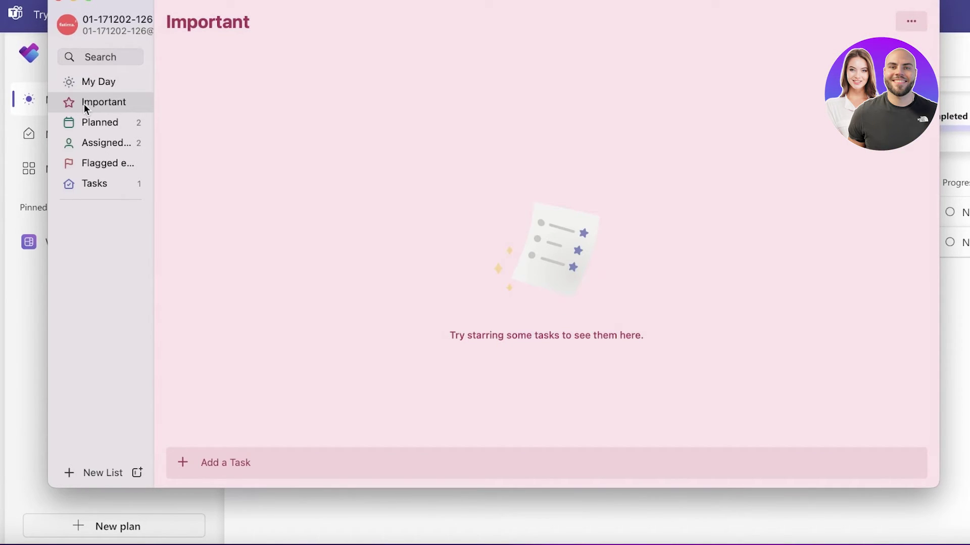
pyautogui.click(92, 126)
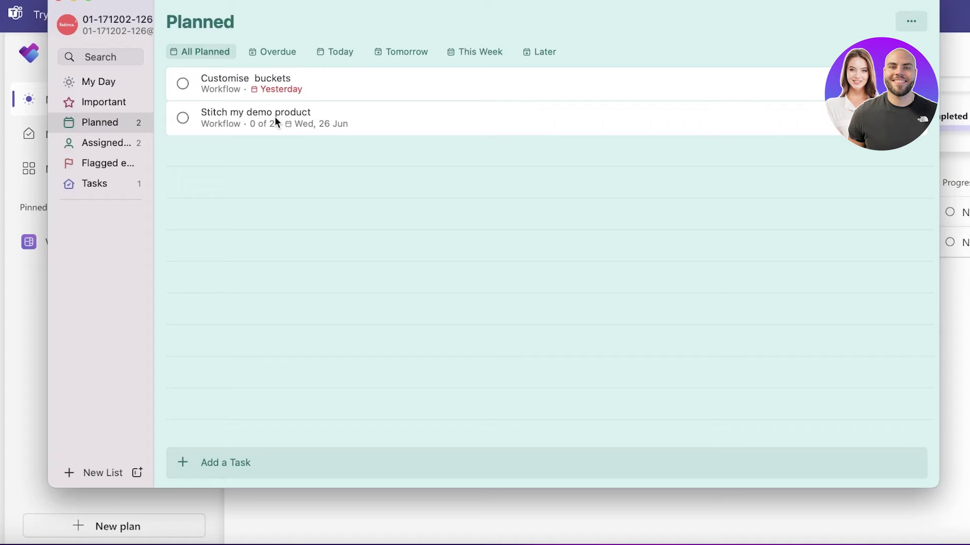
pyautogui.click(95, 136)
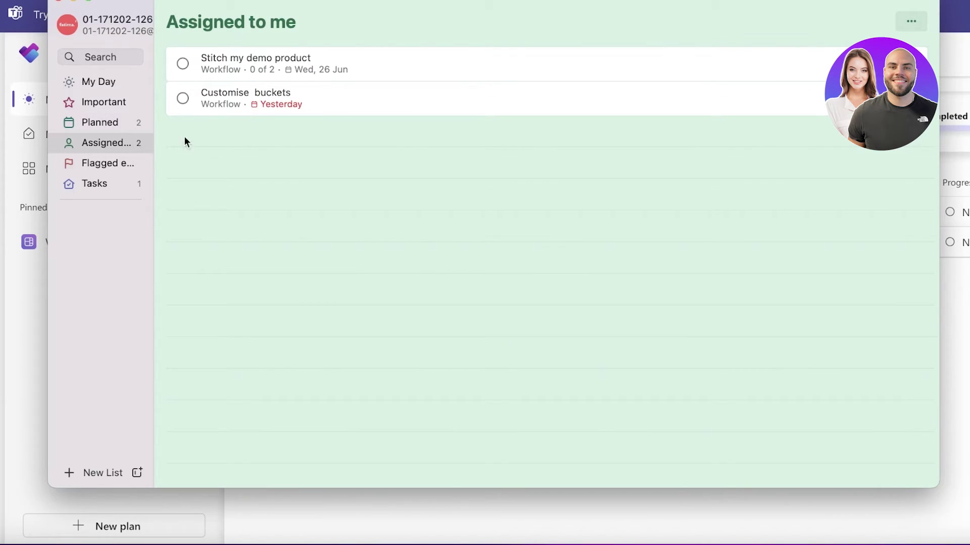
pyautogui.click(106, 167)
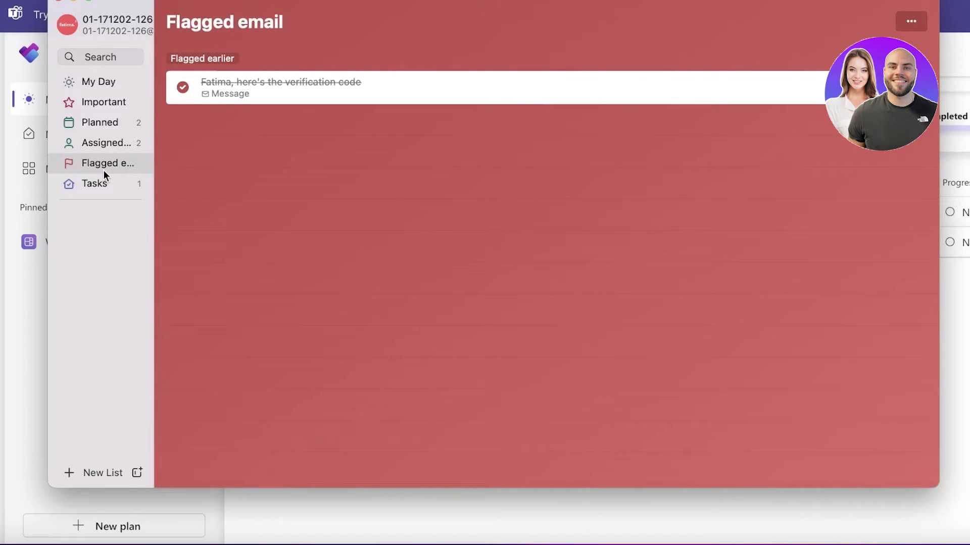
pyautogui.click(91, 186)
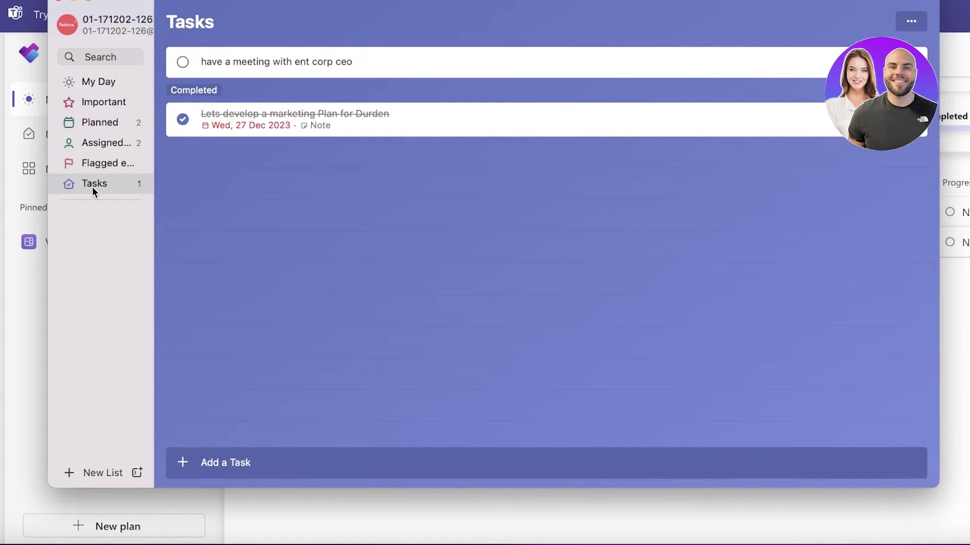
pyautogui.click(96, 123)
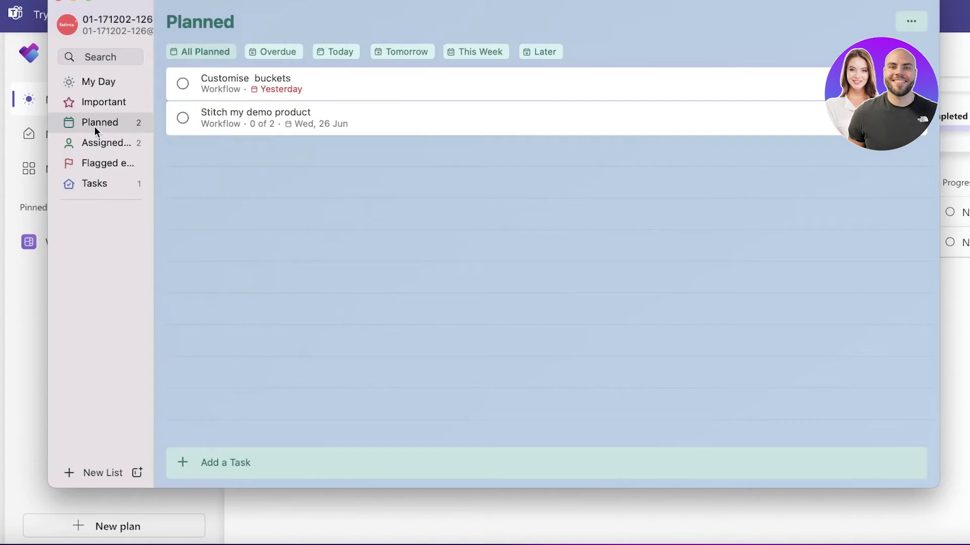
pyautogui.click(91, 161)
pyautogui.click(88, 181)
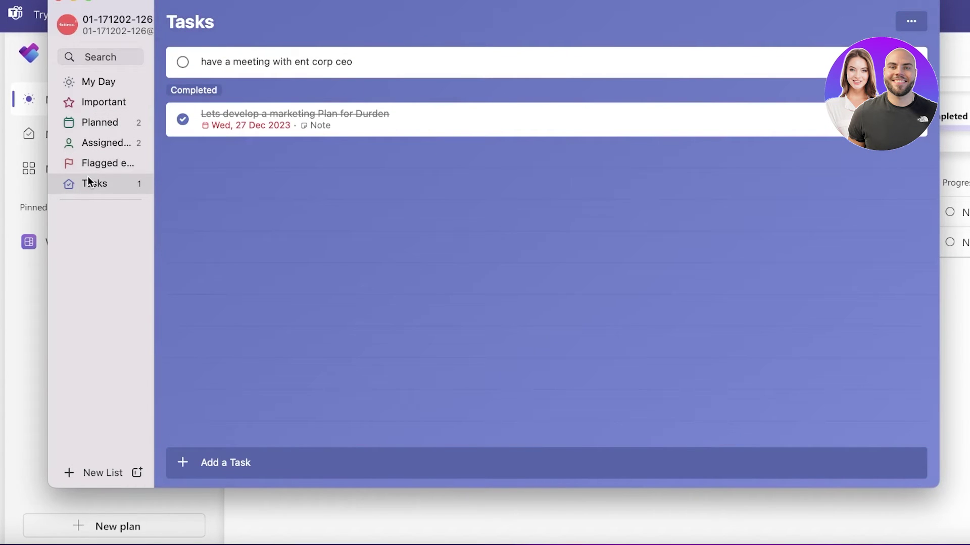
pyautogui.click(910, 23)
# Add two new untitled list groups to the To Do sidebar
pyautogui.click(716, 247)
pyautogui.moveTo(705, 2)
pyautogui.mouseDown()
pyautogui.moveTo(702, 24)
pyautogui.moveTo(703, 9)
pyautogui.mouseUp()
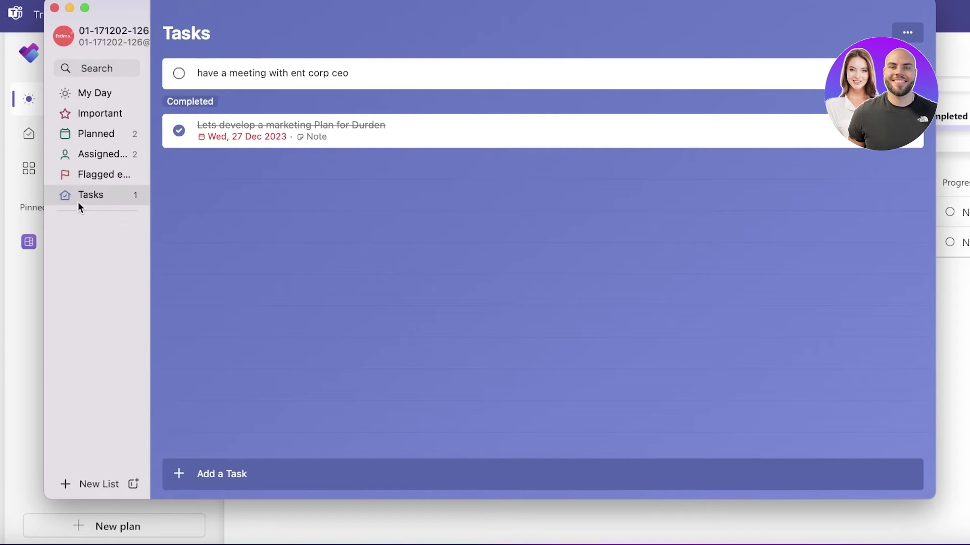
pyautogui.click(129, 485)
pyautogui.click(129, 484)
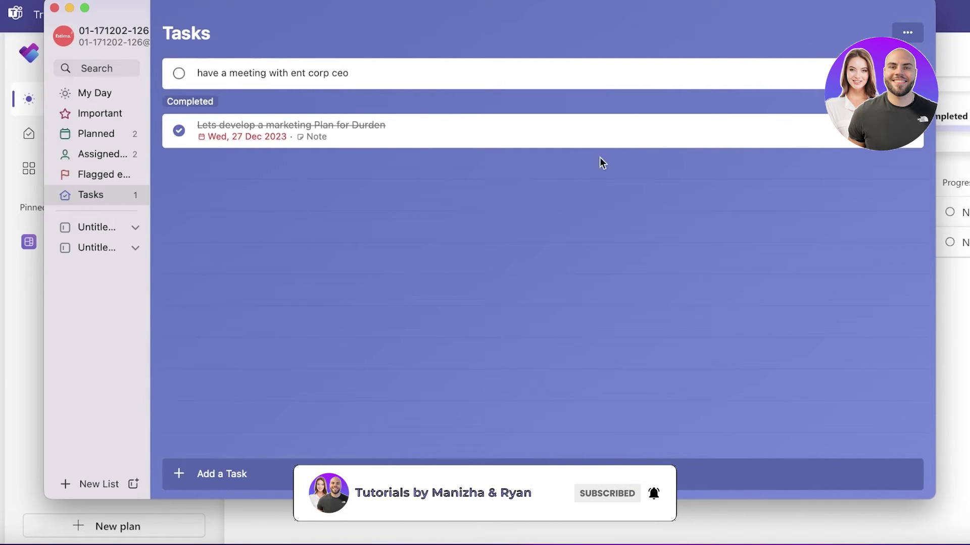
# Check the Tasks list options for sorting and cancel printing the task list
pyautogui.click(907, 32)
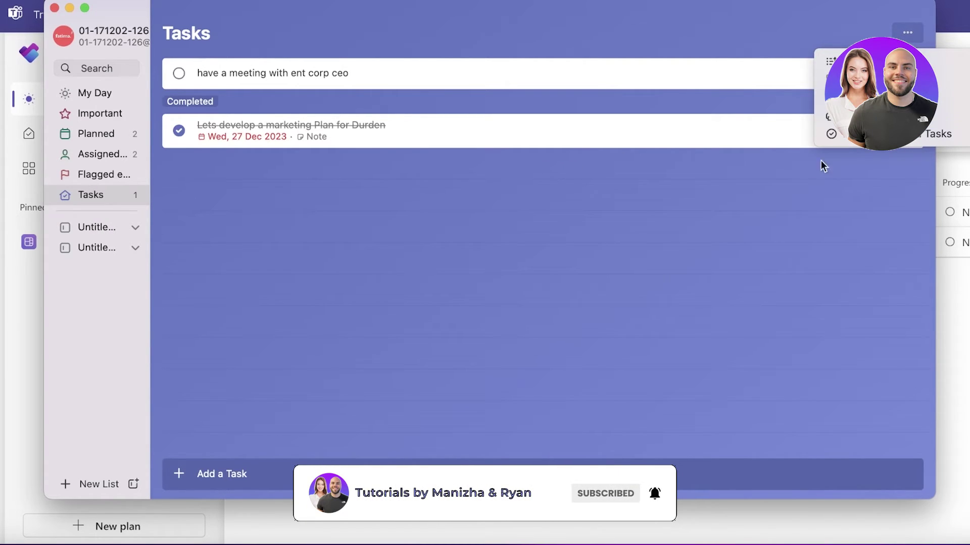
pyautogui.click(196, 192)
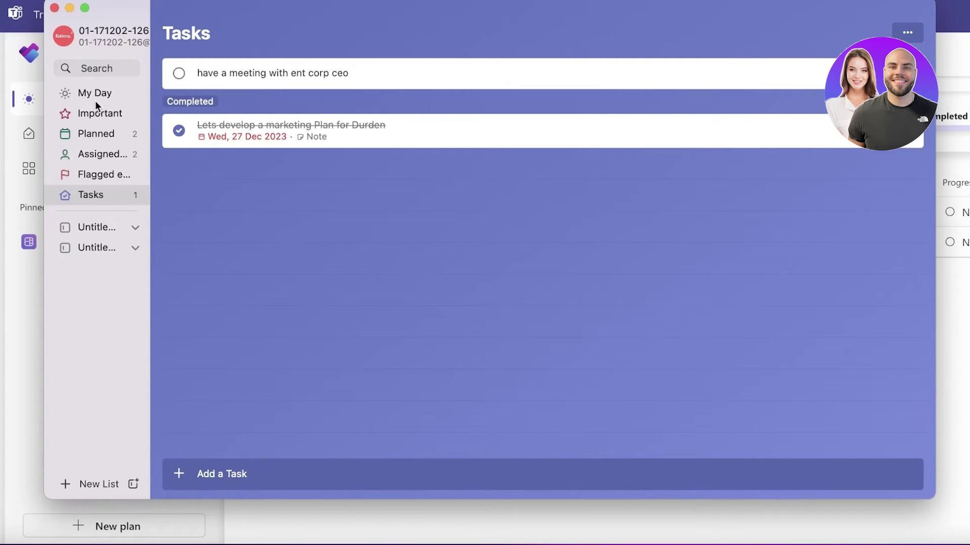
pyautogui.click(905, 35)
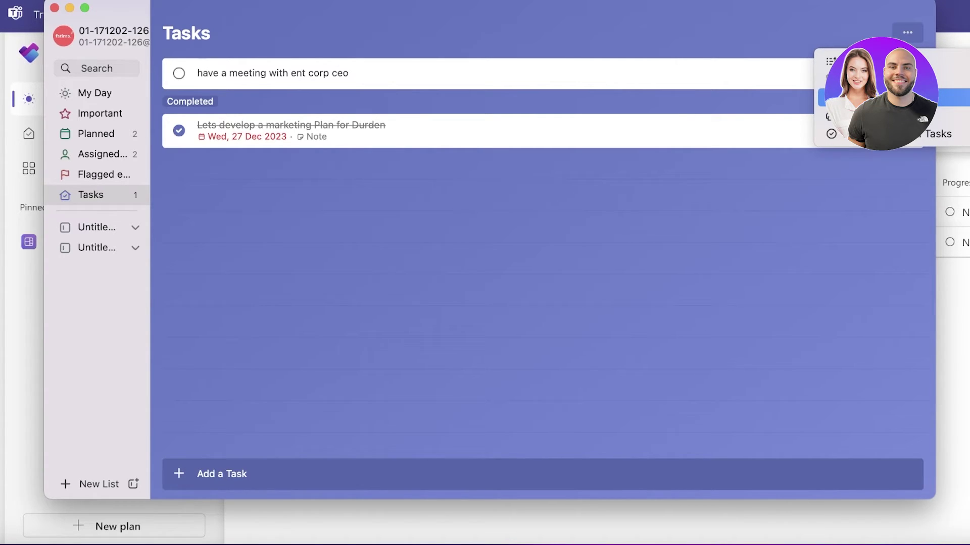
pyautogui.press('Escape')
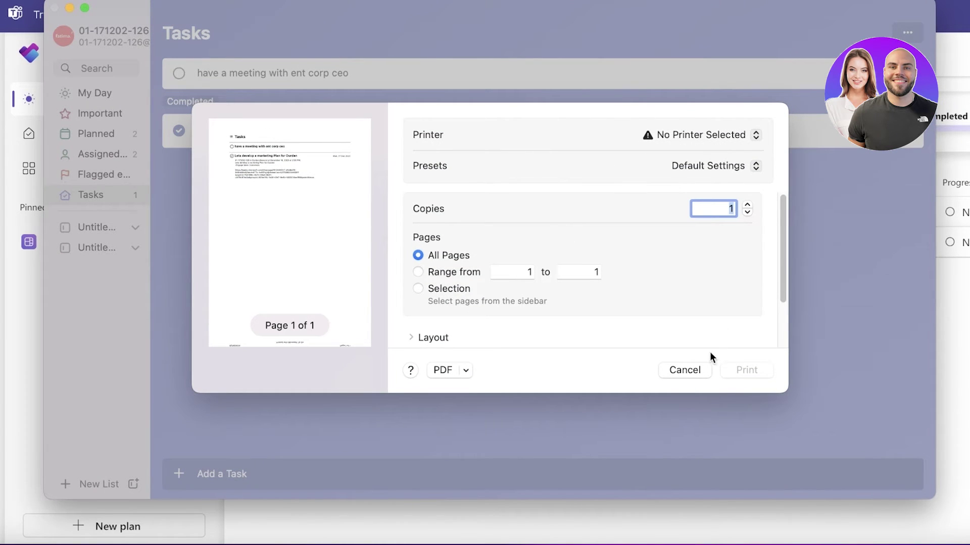
pyautogui.click(704, 368)
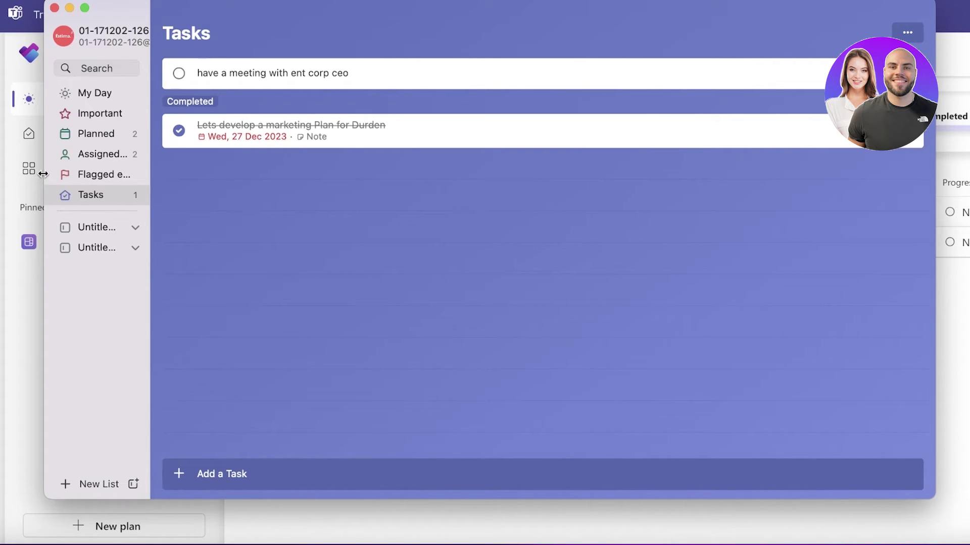
# Collapse the first untitled group, switch to My Day, and bring Teams Planner forward
pyautogui.click(124, 233)
pyautogui.click(85, 93)
pyautogui.click(954, 43)
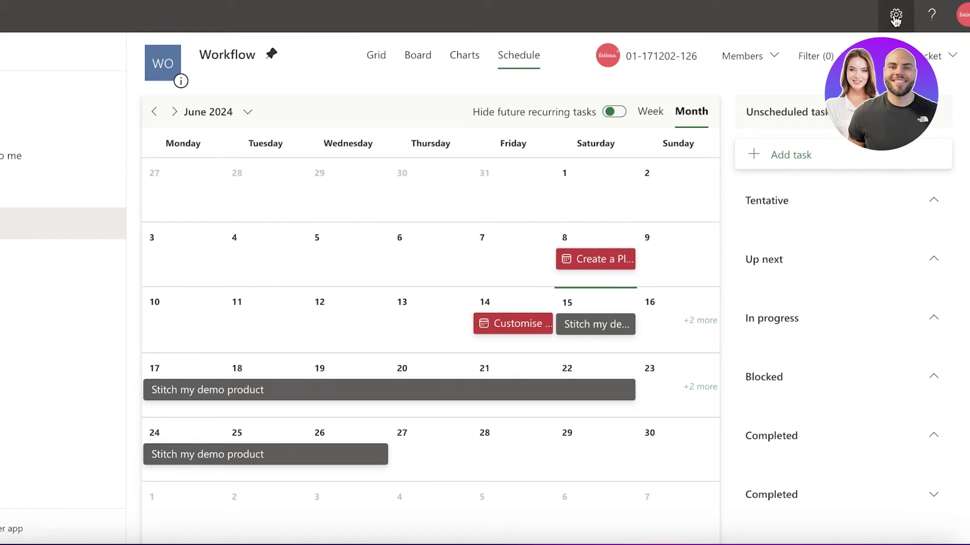
# Open Planner Settings from the gear icon, then close the panel
pyautogui.click(895, 15)
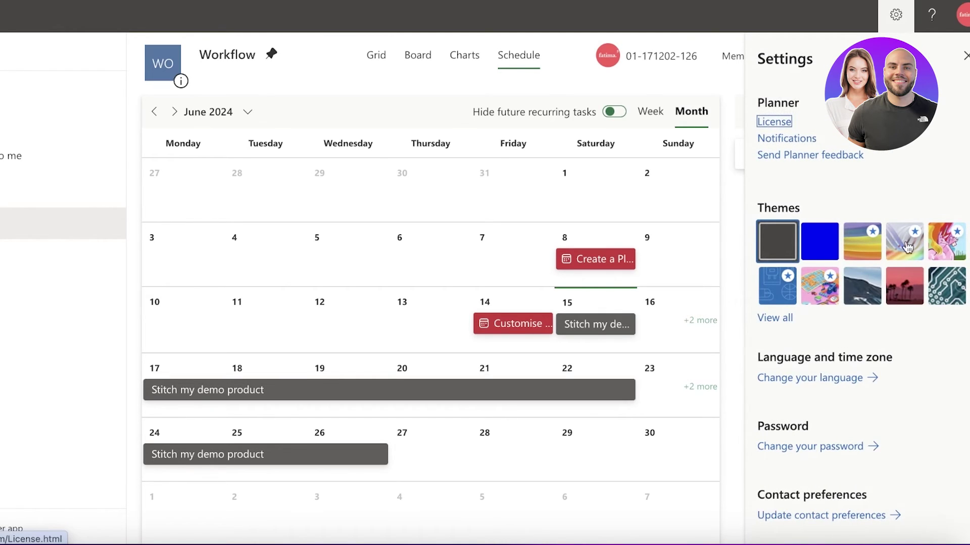
pyautogui.click(965, 56)
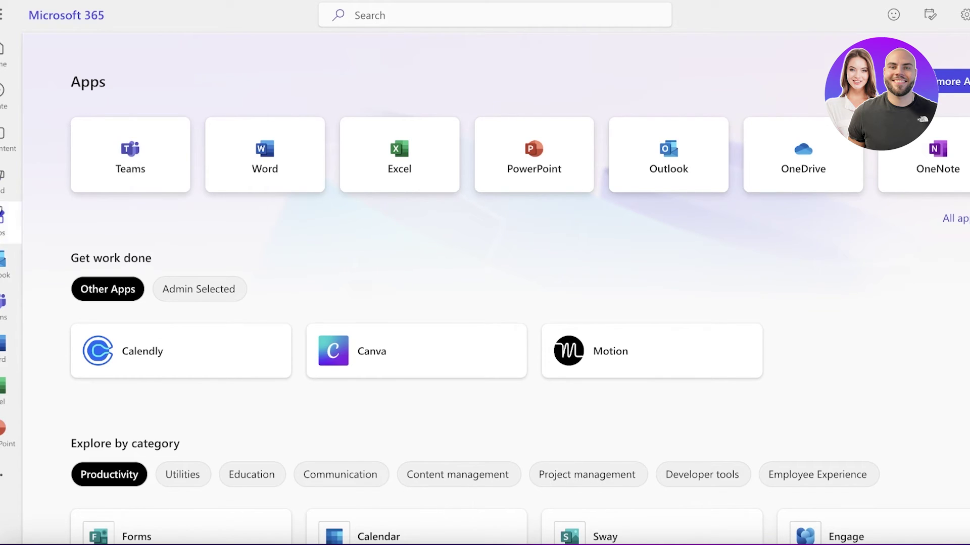
# Open the Microsoft 365 Apps page and scroll through the Explore by category listings
pyautogui.click(3, 192)
pyautogui.click(2, 220)
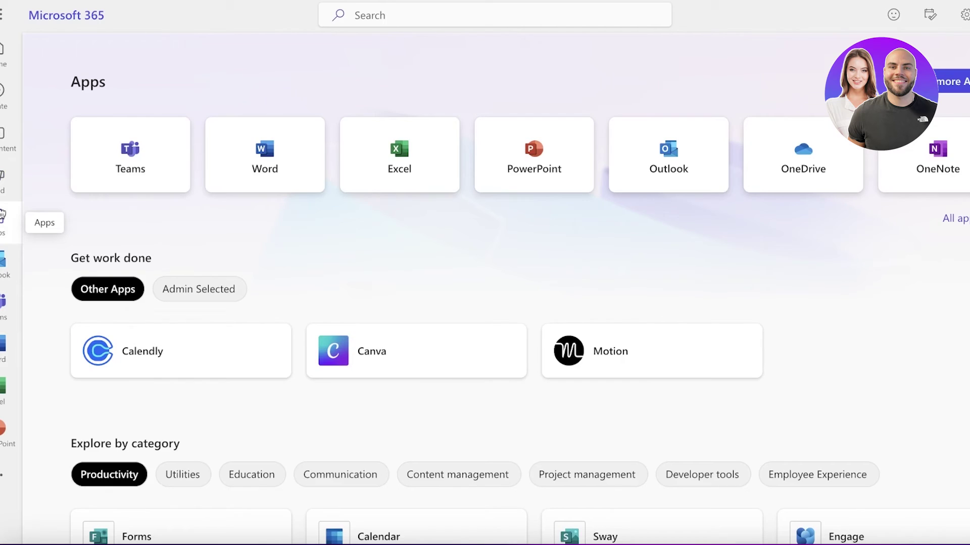
pyautogui.scroll(-5, 421, 219)
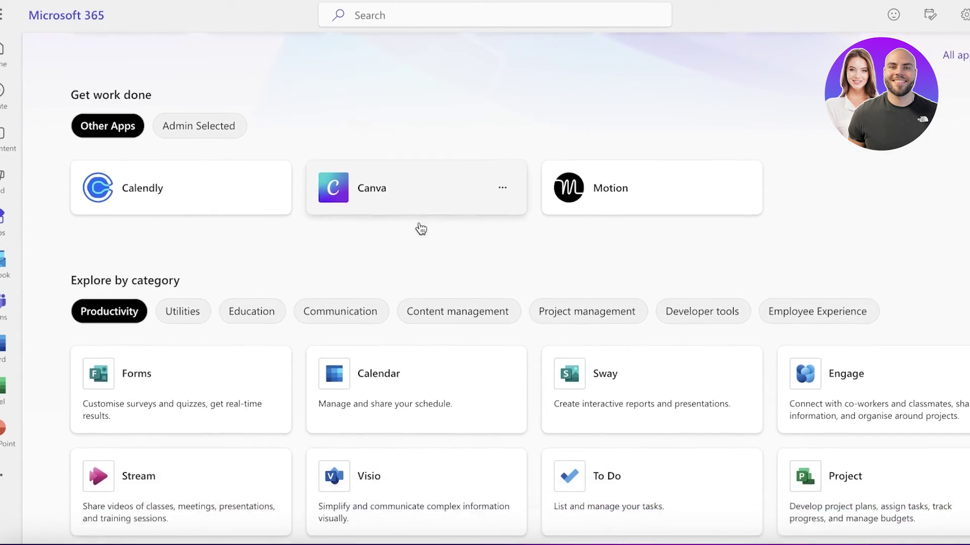
pyautogui.scroll(1, 539, 204)
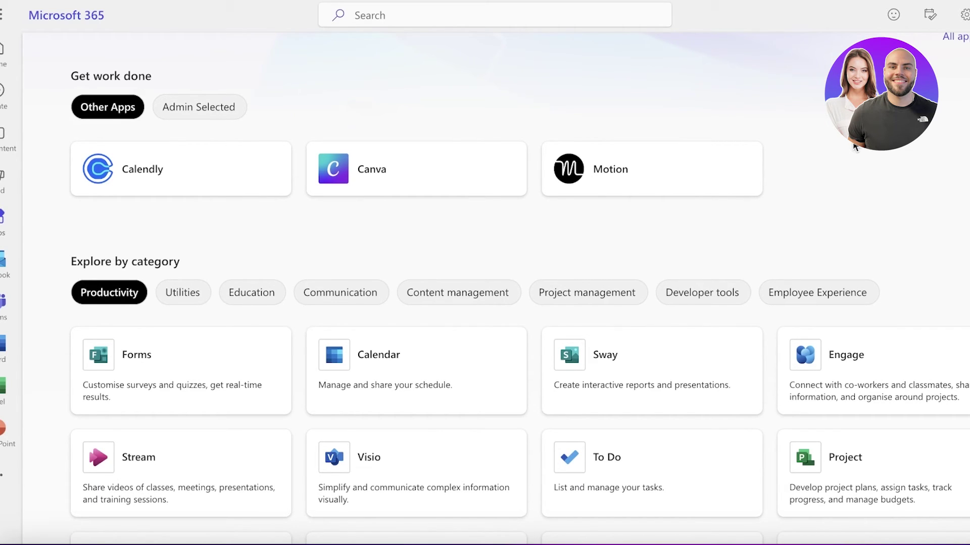
pyautogui.scroll(-2, 854, 147)
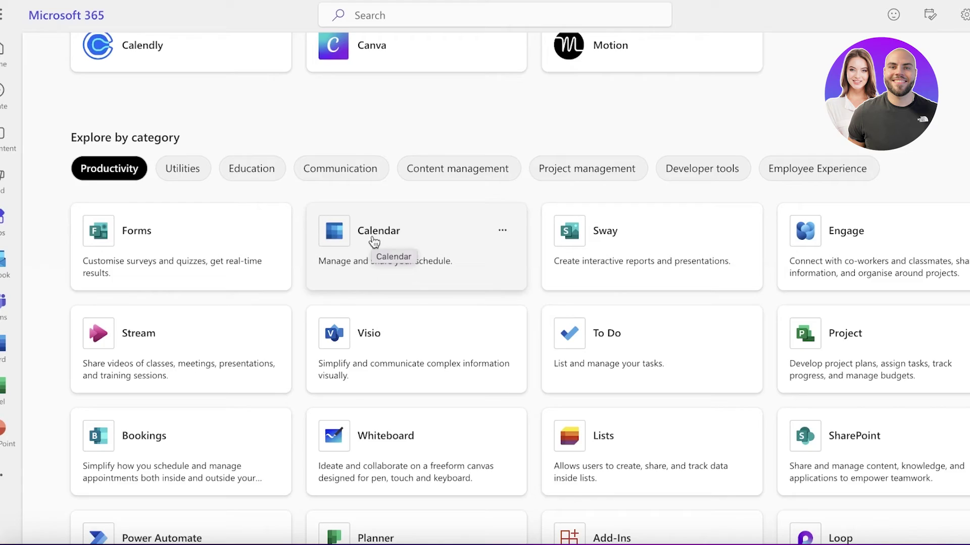
pyautogui.scroll(-2, 375, 244)
pyautogui.scroll(3, 510, 217)
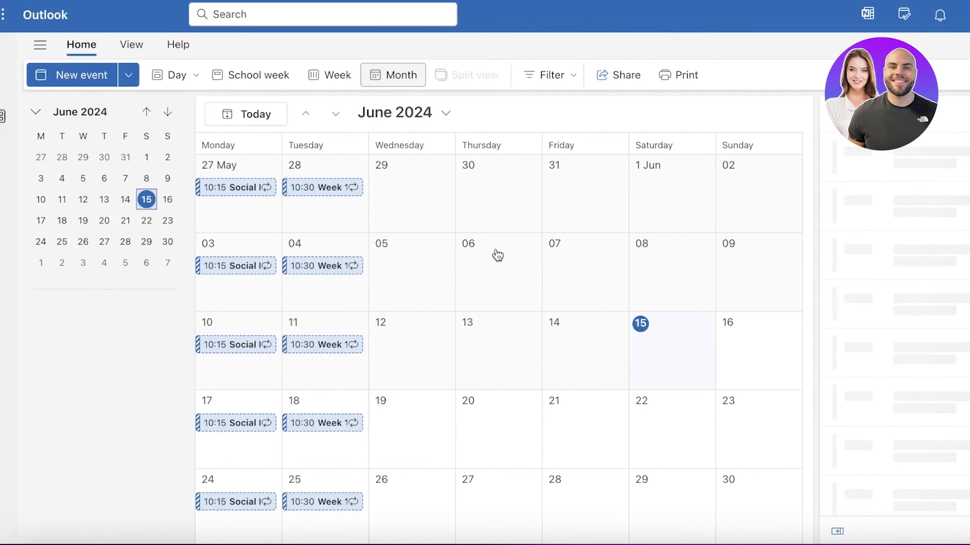
pyautogui.click(1, 117)
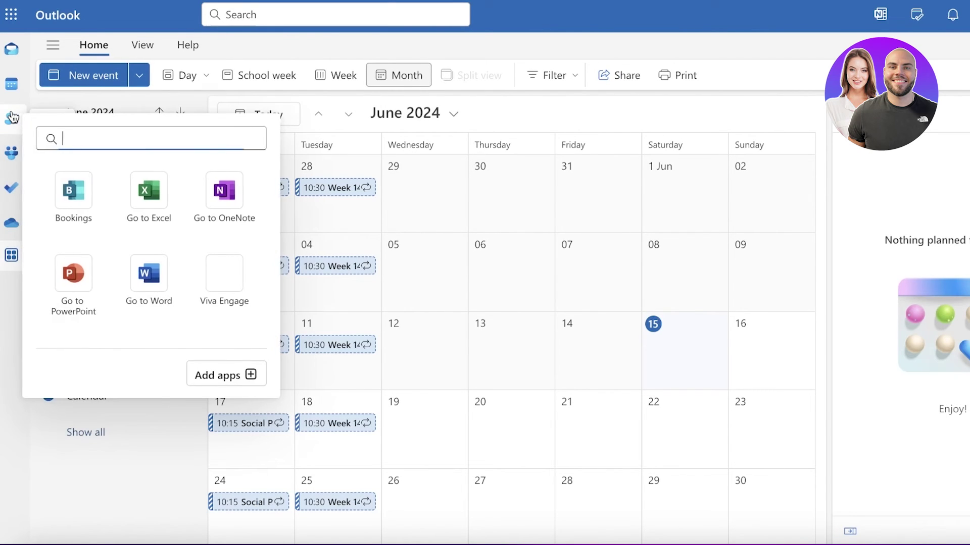
pyautogui.click(19, 167)
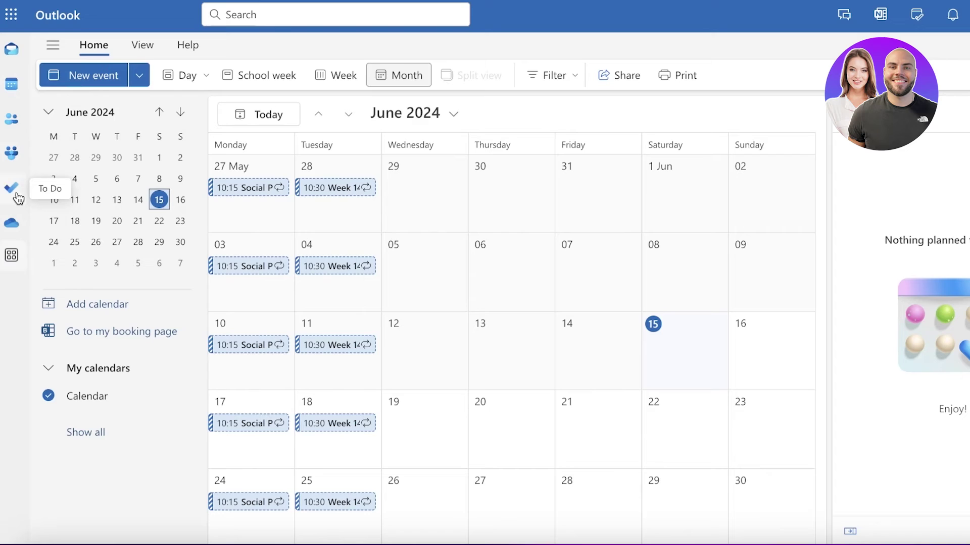
pyautogui.click(11, 255)
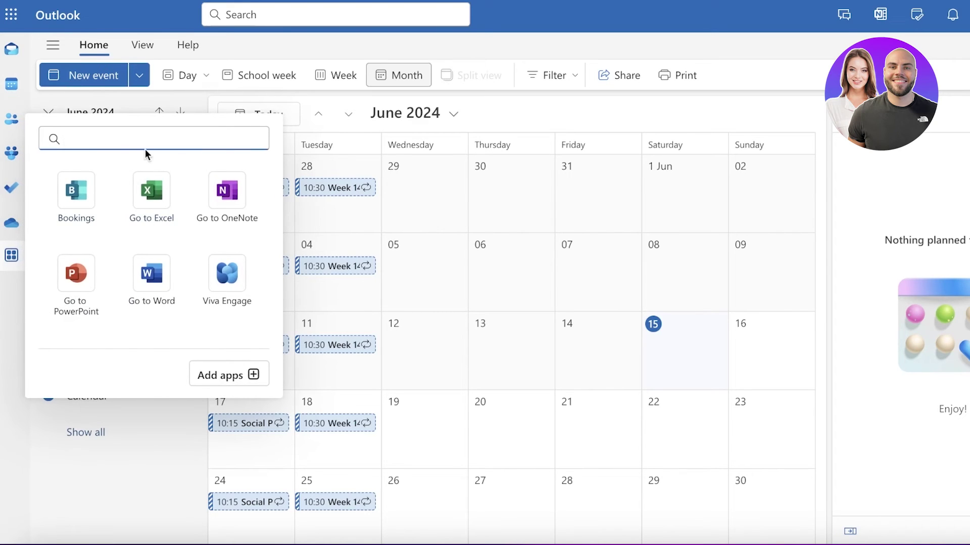
pyautogui.write('planner')
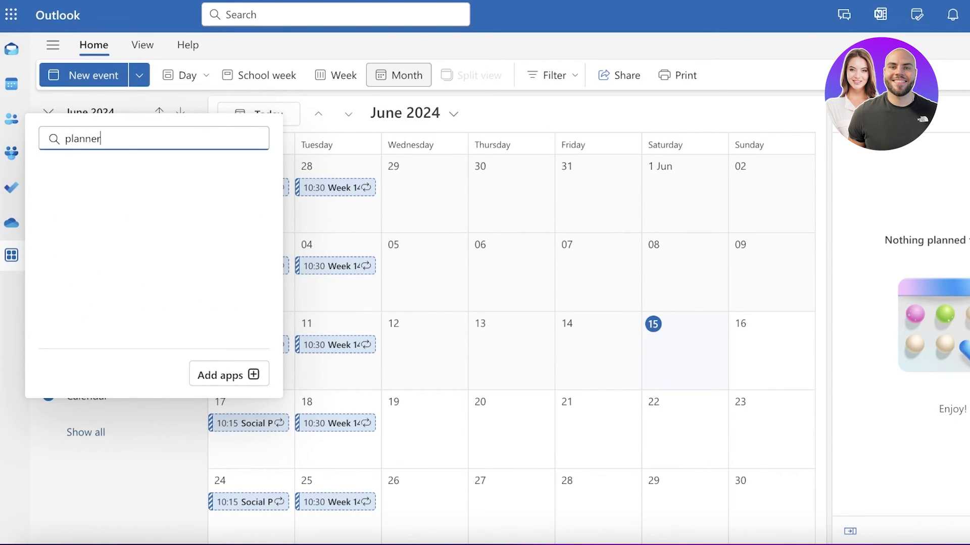
pyautogui.click(14, 205)
pyautogui.click(14, 203)
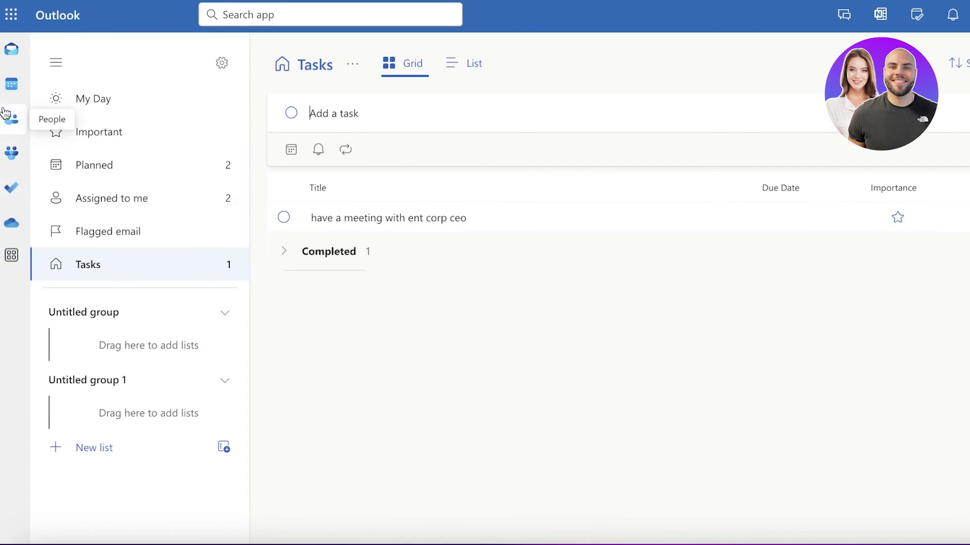
pyautogui.click(10, 93)
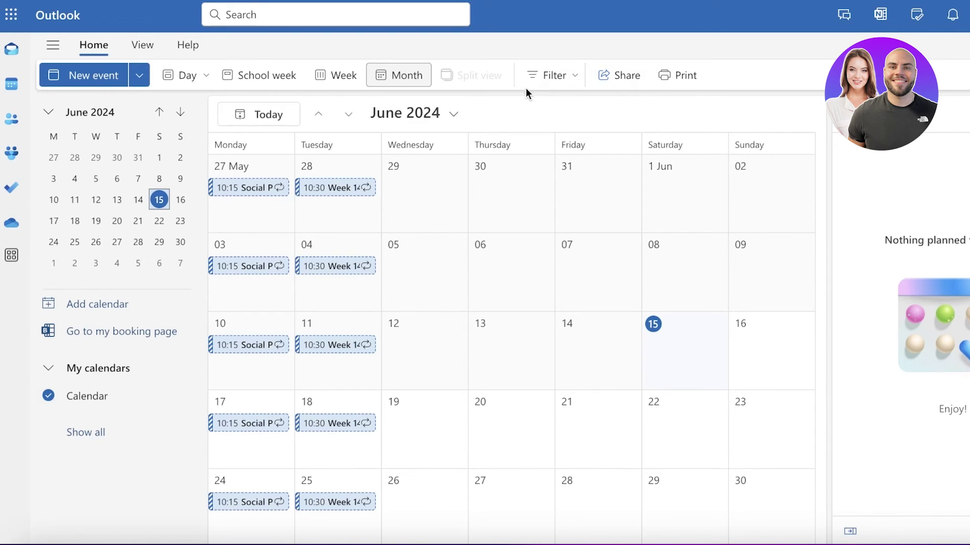
# Cycle the Outlook calendar through Day, School week and Week views, ending on the June month view
pyautogui.click(196, 75)
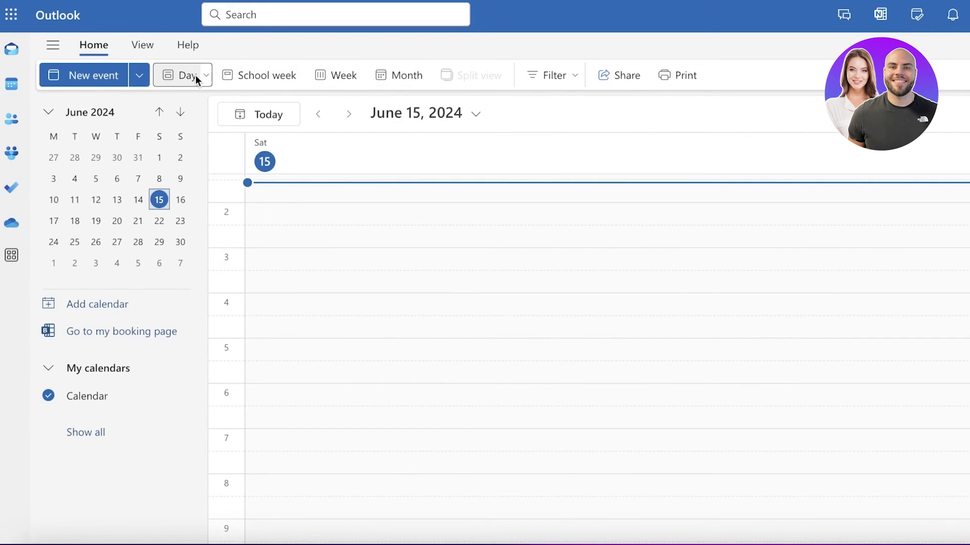
pyautogui.click(268, 76)
pyautogui.click(331, 79)
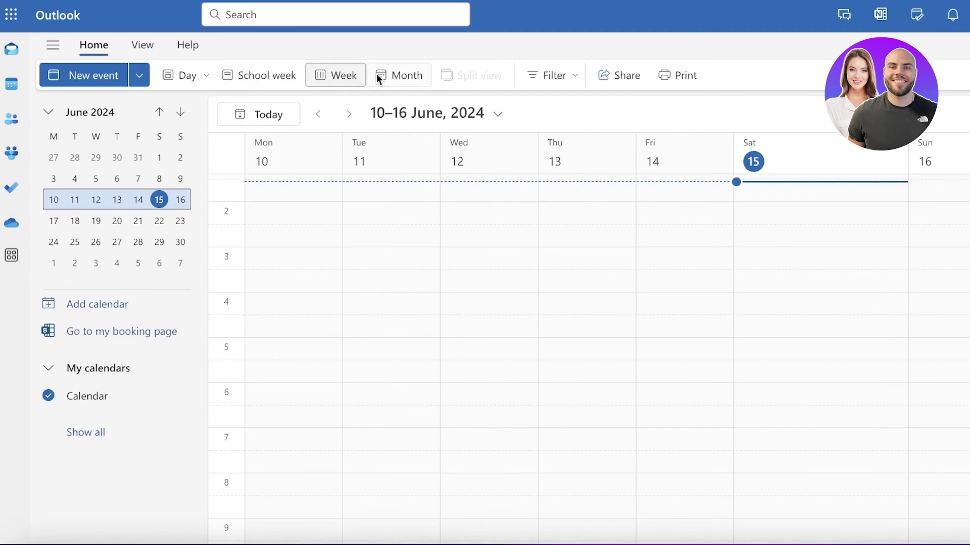
pyautogui.click(395, 76)
# Look over the New event options, then open Calendar settings from the View tab
pyautogui.click(133, 80)
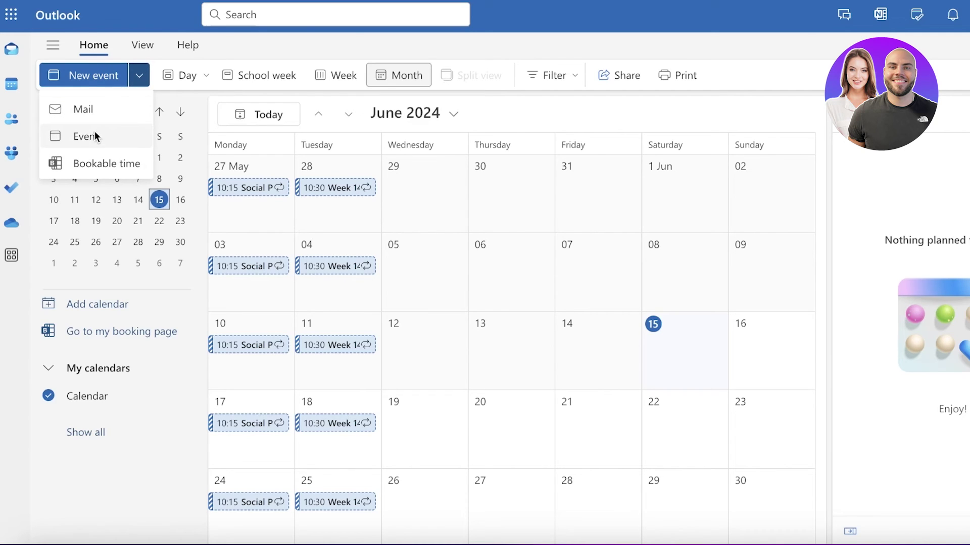
pyautogui.click(137, 48)
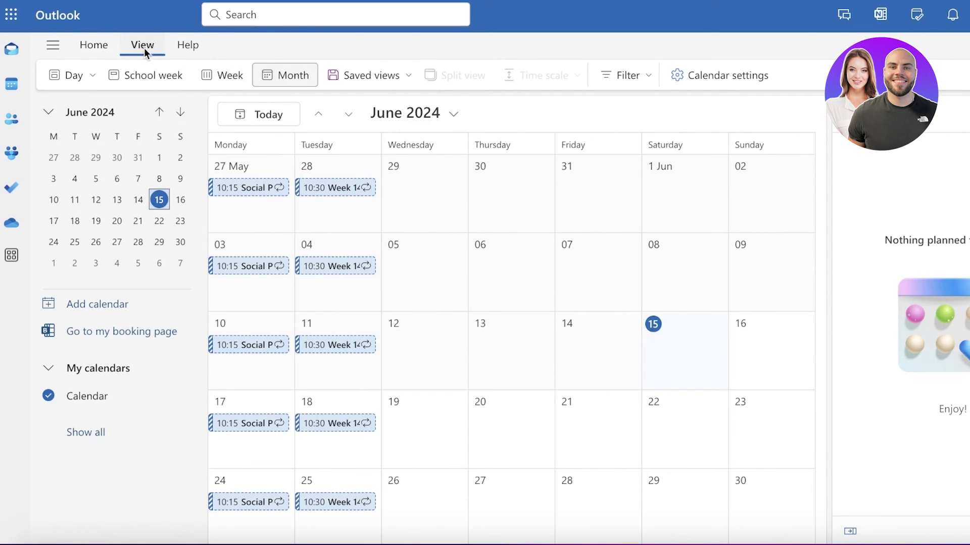
pyautogui.click(191, 45)
pyautogui.click(132, 47)
pyautogui.click(704, 75)
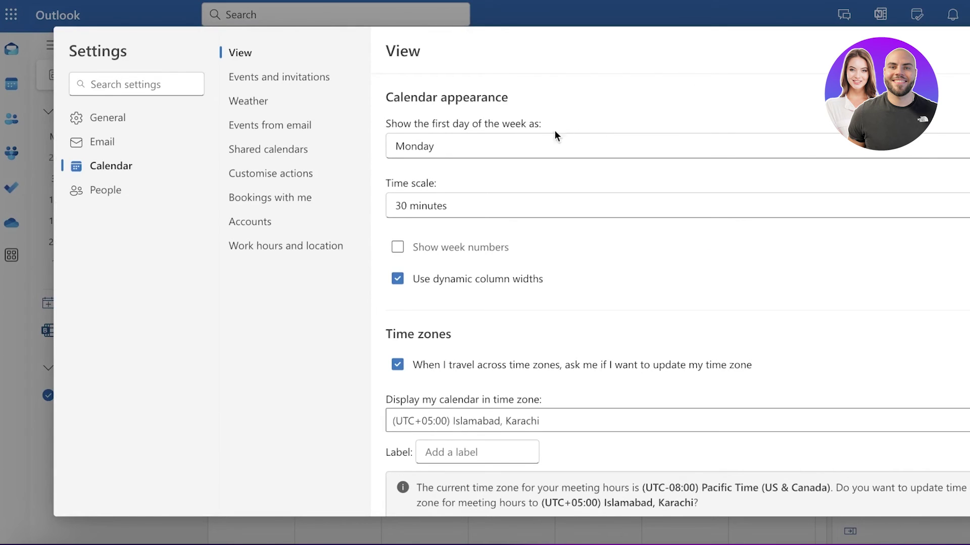
# Review the Events and invitations, Events from email and General settings pages, then close Settings
pyautogui.scroll(-5, 600, 197)
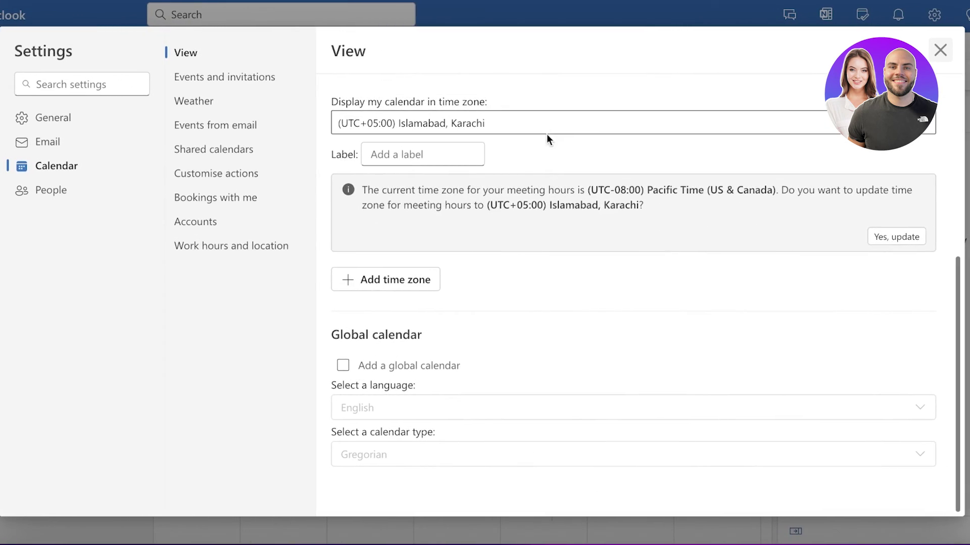
pyautogui.scroll(5, 602, 139)
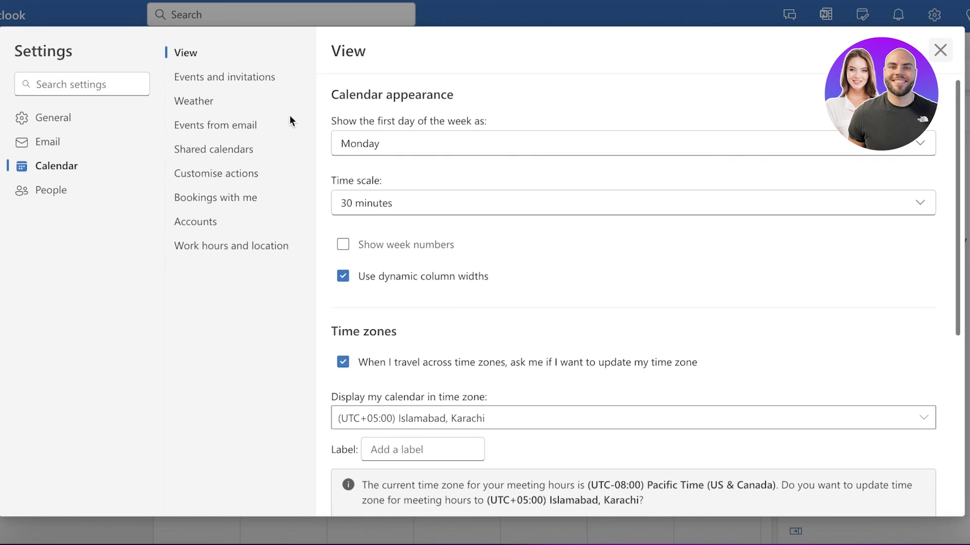
pyautogui.click(239, 79)
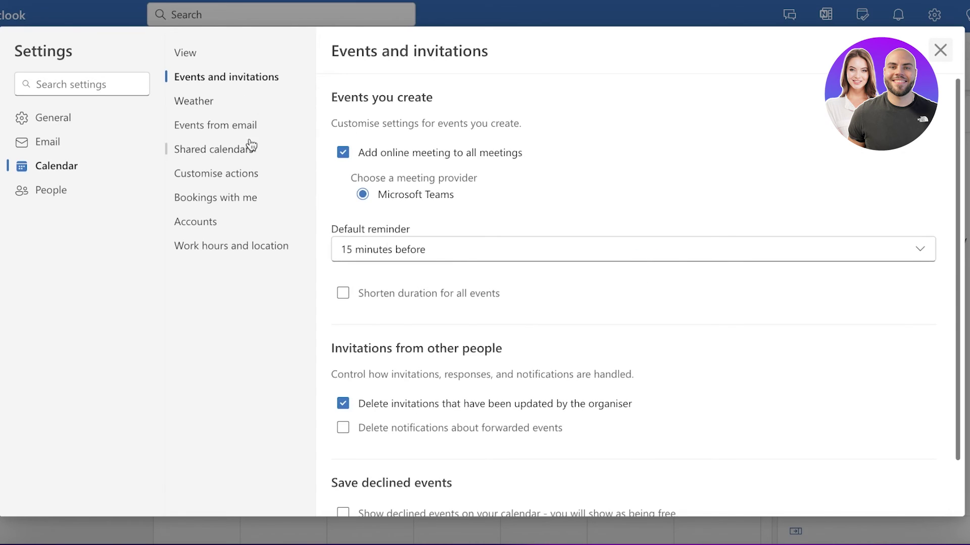
pyautogui.scroll(-2, 377, 314)
pyautogui.click(185, 134)
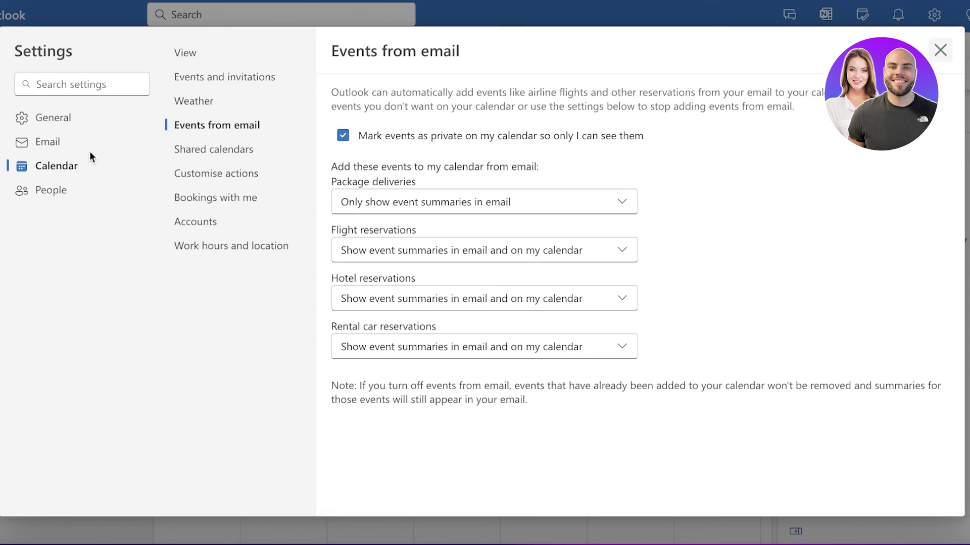
pyautogui.click(75, 122)
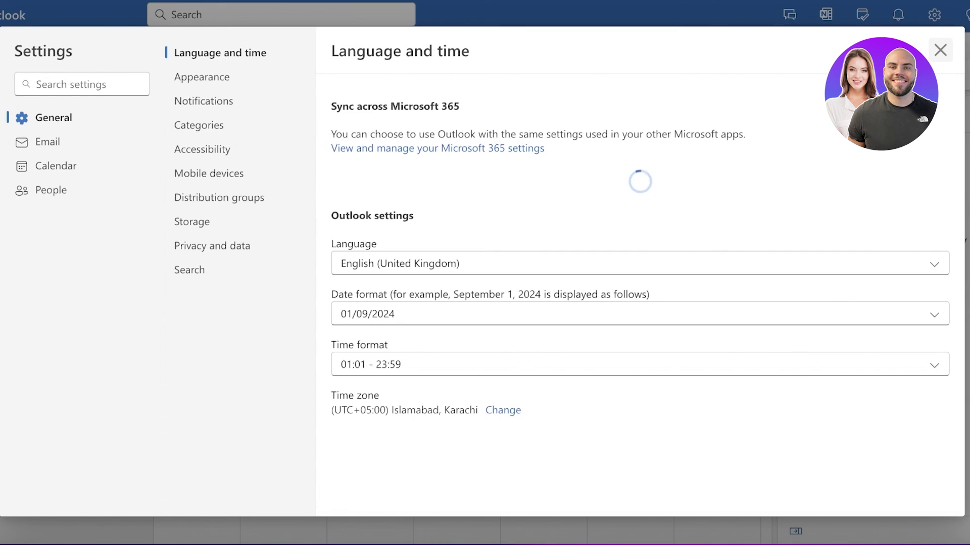
pyautogui.click(932, 55)
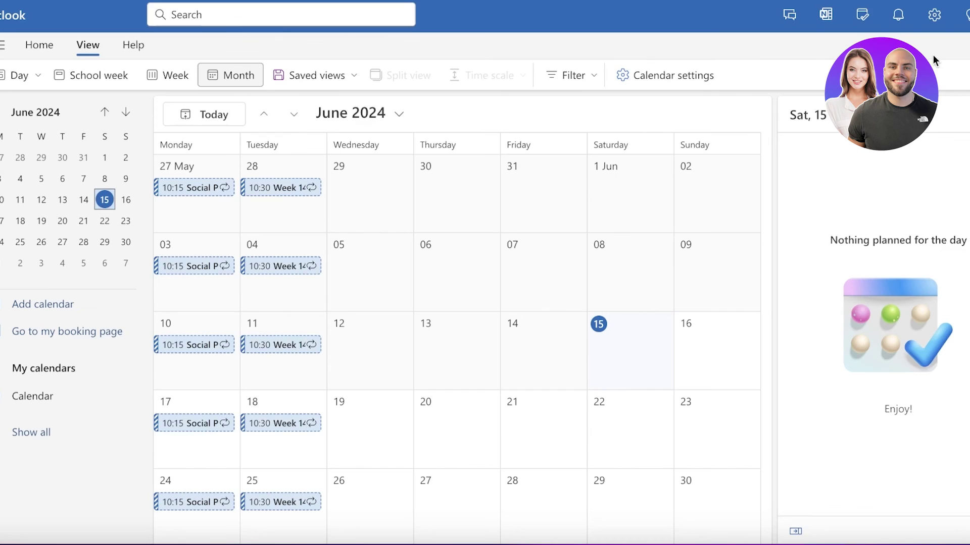
# Open the My Day panel, browse its June dates, and show the To Do tasks list
pyautogui.click(858, 18)
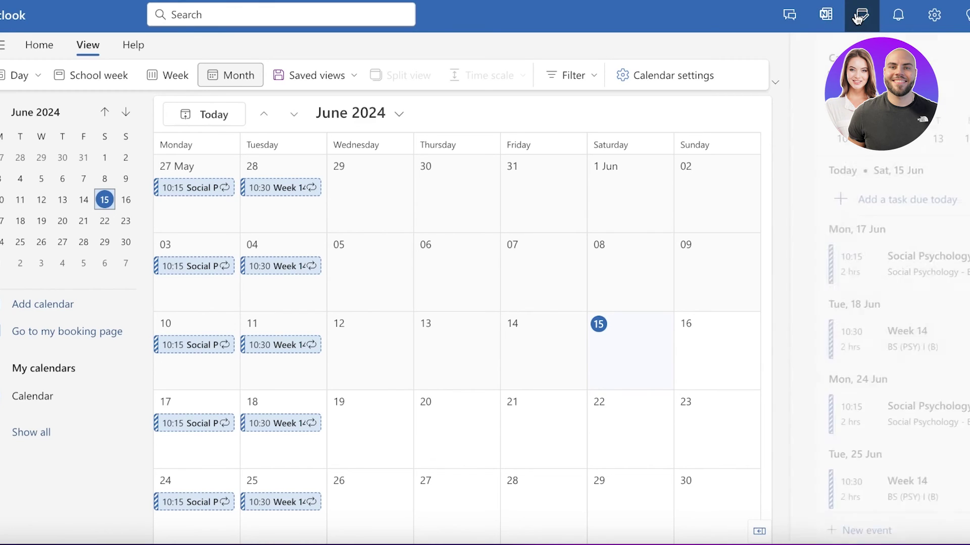
pyautogui.click(872, 199)
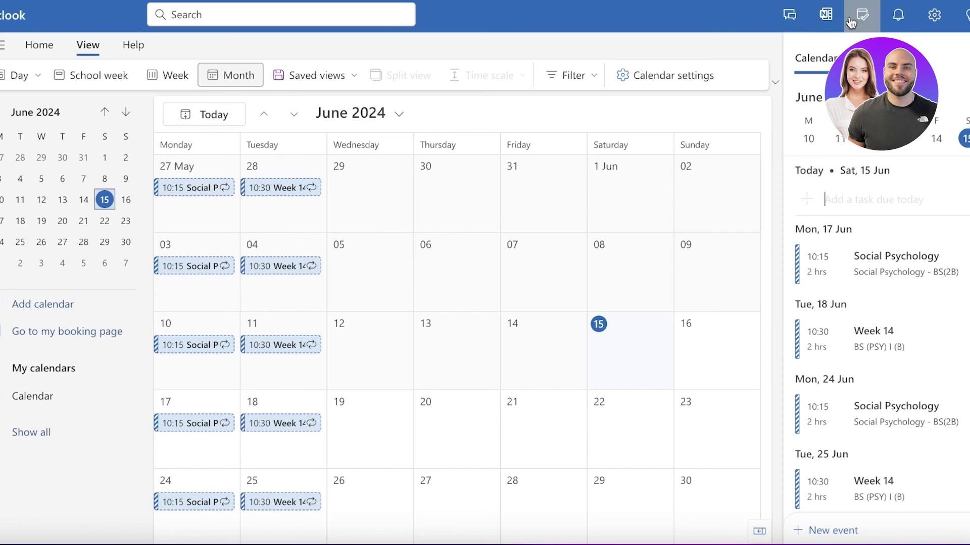
pyautogui.click(861, 17)
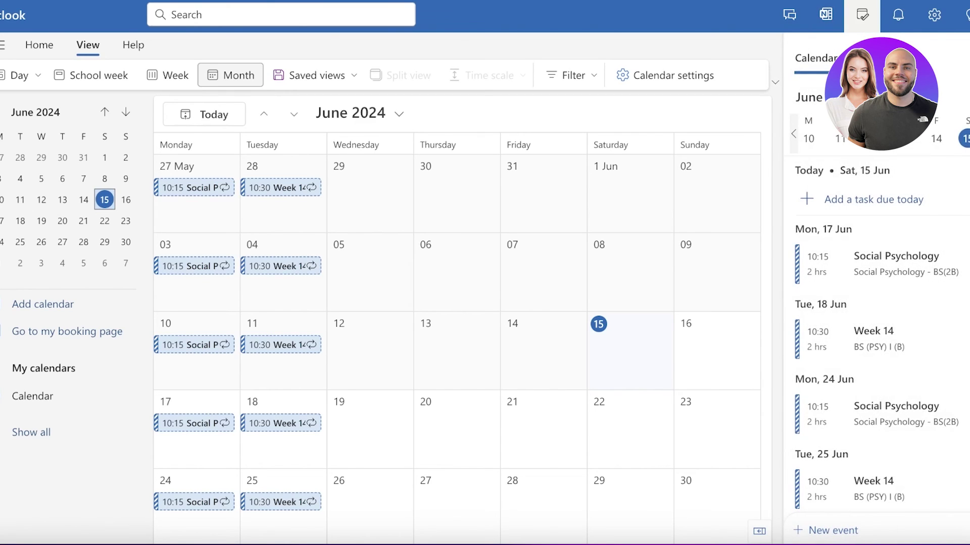
pyautogui.click(936, 140)
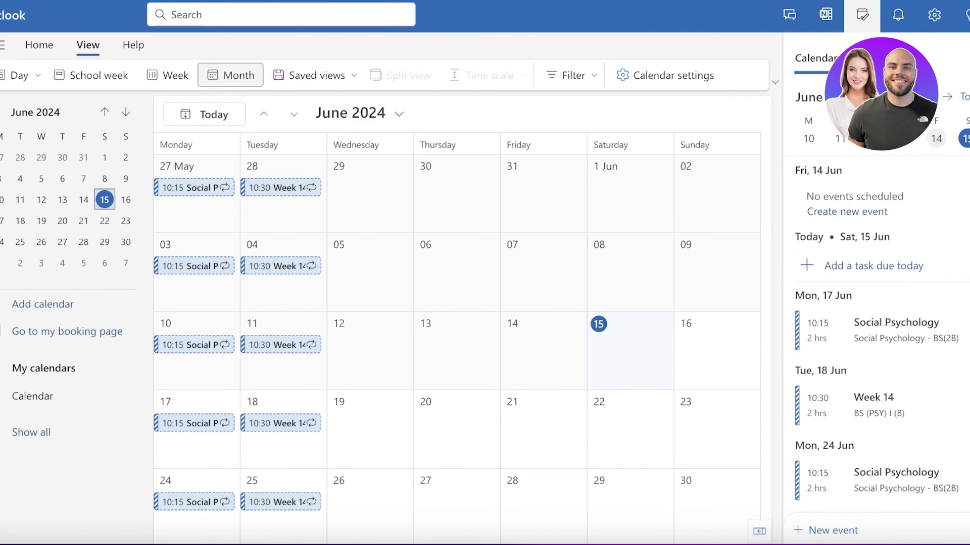
pyautogui.click(966, 138)
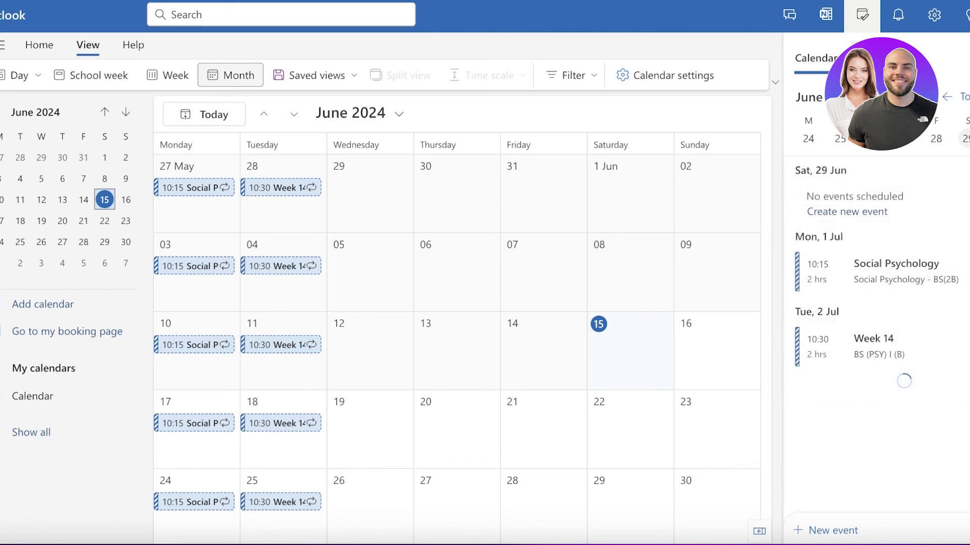
pyautogui.click(962, 97)
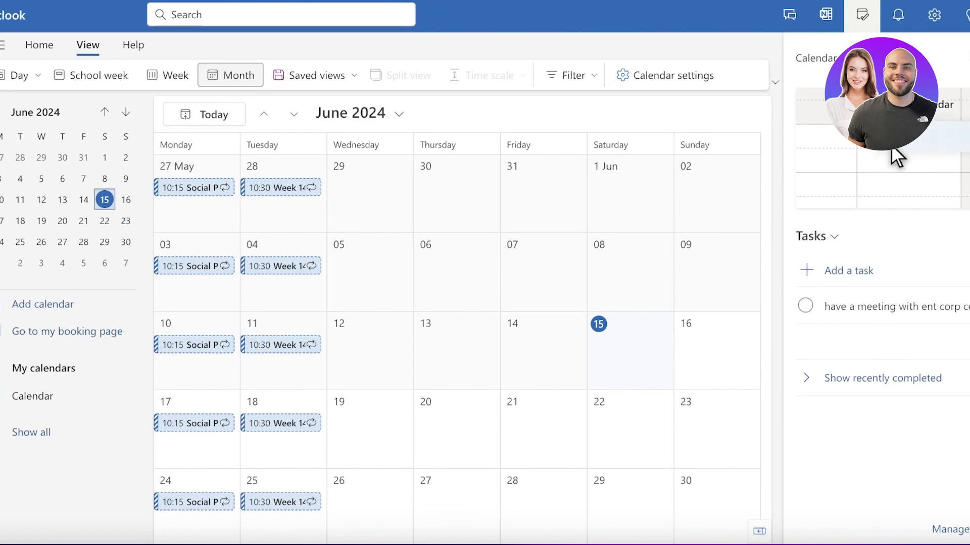
# Drag the meeting task onto Fridays 7, 14 and 21 June, then move the extras to 8 and 9 June
pyautogui.moveTo(828, 298); pyautogui.dragTo(535, 296)
pyautogui.moveTo(844, 311); pyautogui.dragTo(556, 359)
pyautogui.moveTo(848, 156); pyautogui.dragTo(514, 423)
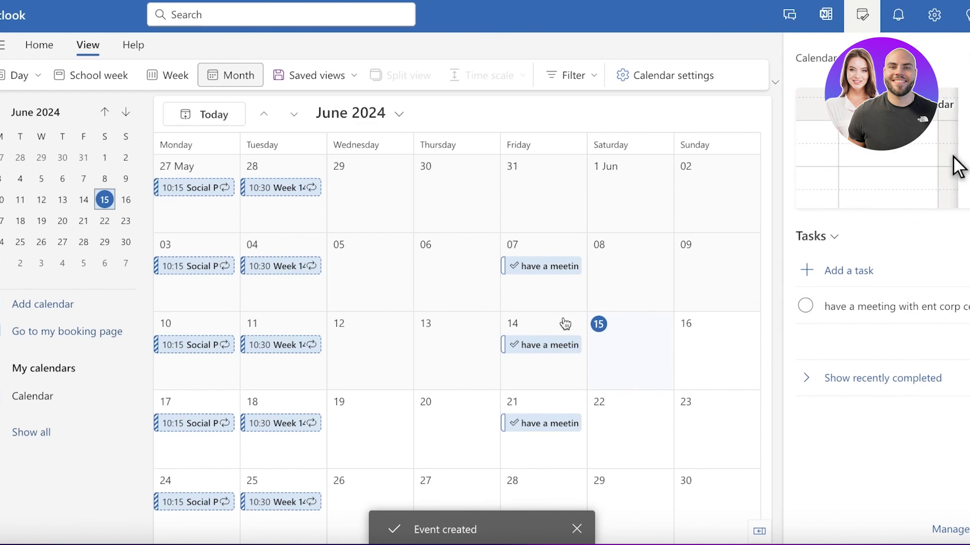
pyautogui.moveTo(556, 345); pyautogui.dragTo(656, 258)
pyautogui.click(546, 432)
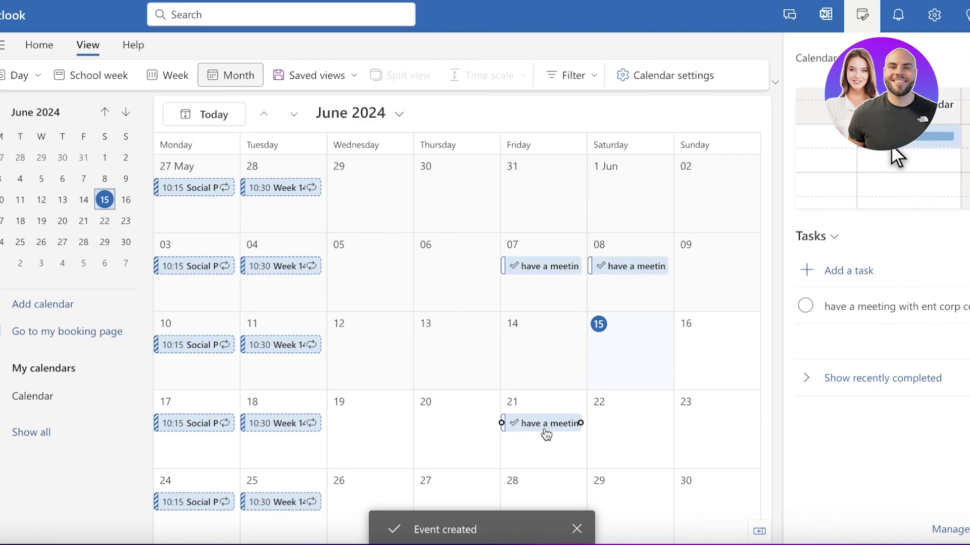
pyautogui.moveTo(545, 433); pyautogui.dragTo(713, 296)
# Delete the Sunday 9 and Saturday 8 meeting events, then mark the meeting task complete
pyautogui.click(716, 271)
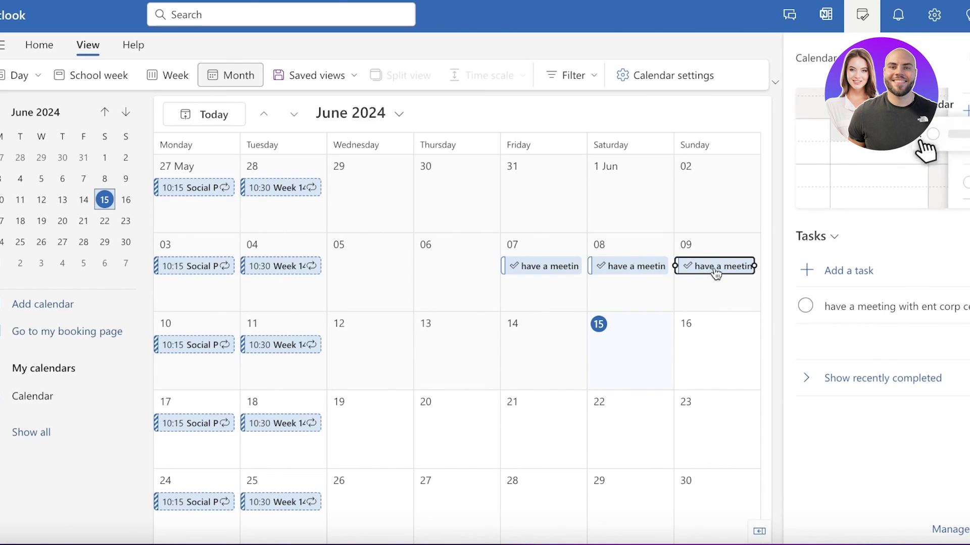
pyautogui.rightClick(716, 272)
pyautogui.click(736, 472)
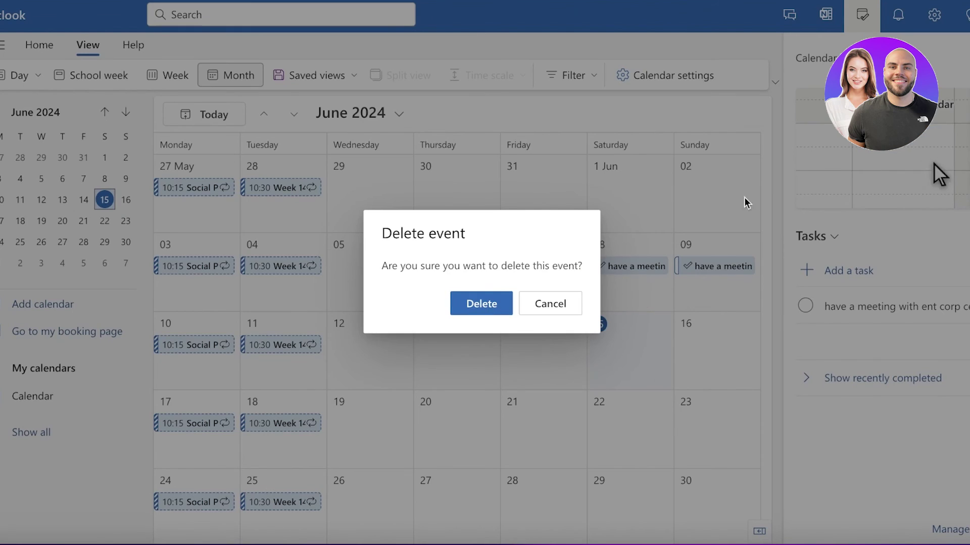
pyautogui.click(457, 309)
pyautogui.rightClick(628, 267)
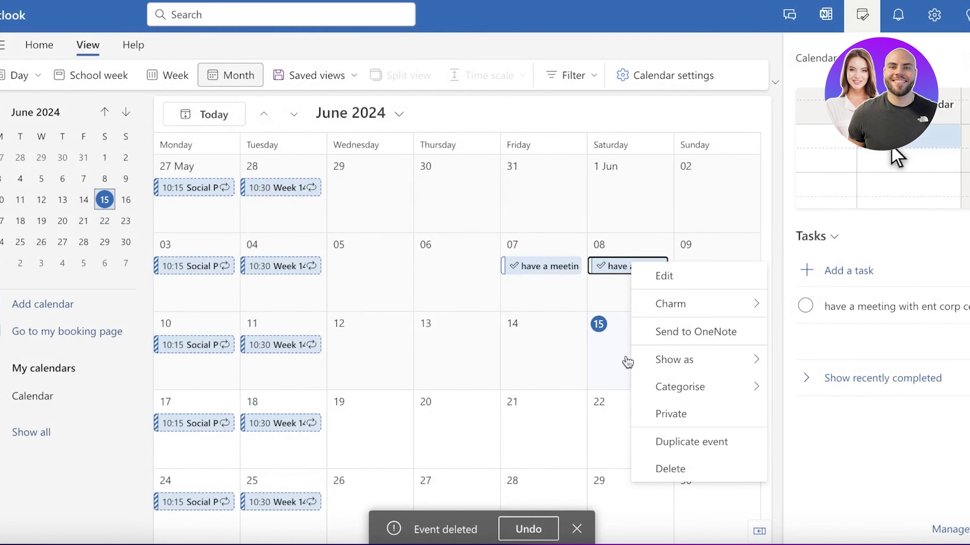
pyautogui.click(672, 468)
pyautogui.click(488, 303)
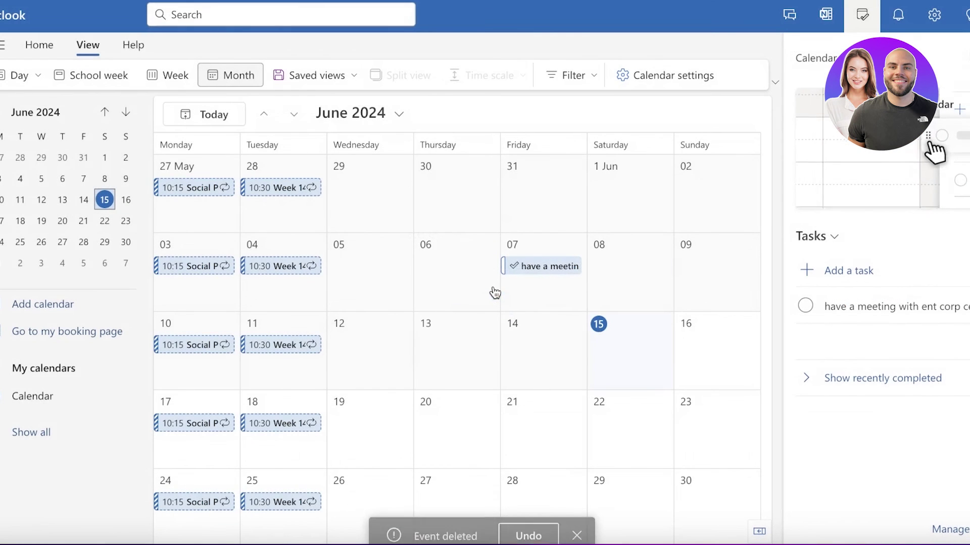
pyautogui.click(804, 306)
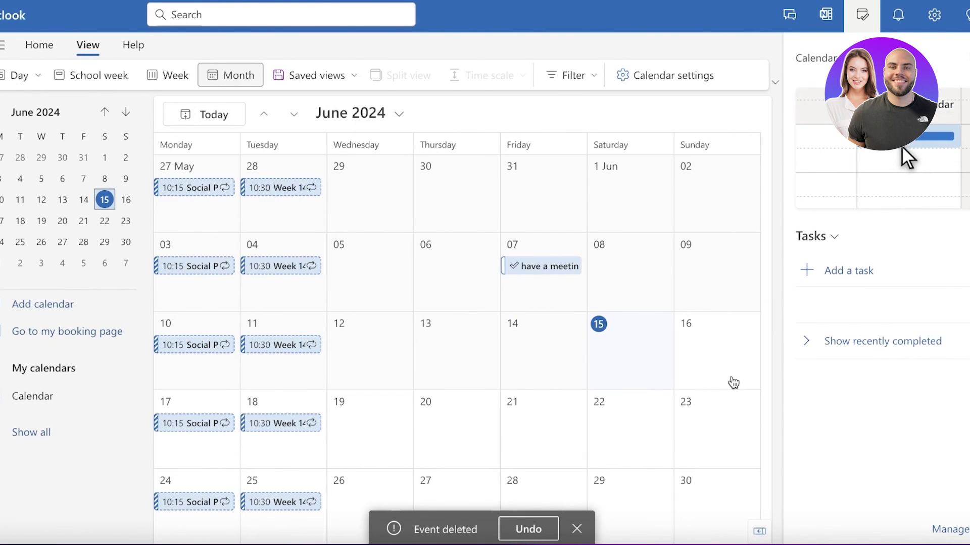
# Select the Friday 7 meeting event, then scroll up to the Microsoft 365 Apps row
pyautogui.click(553, 264)
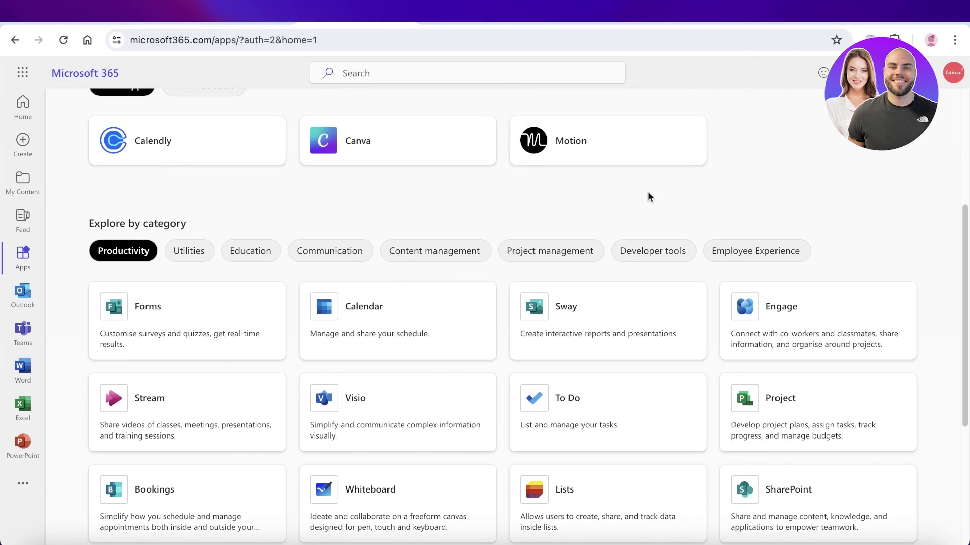
pyautogui.scroll(5, 645, 197)
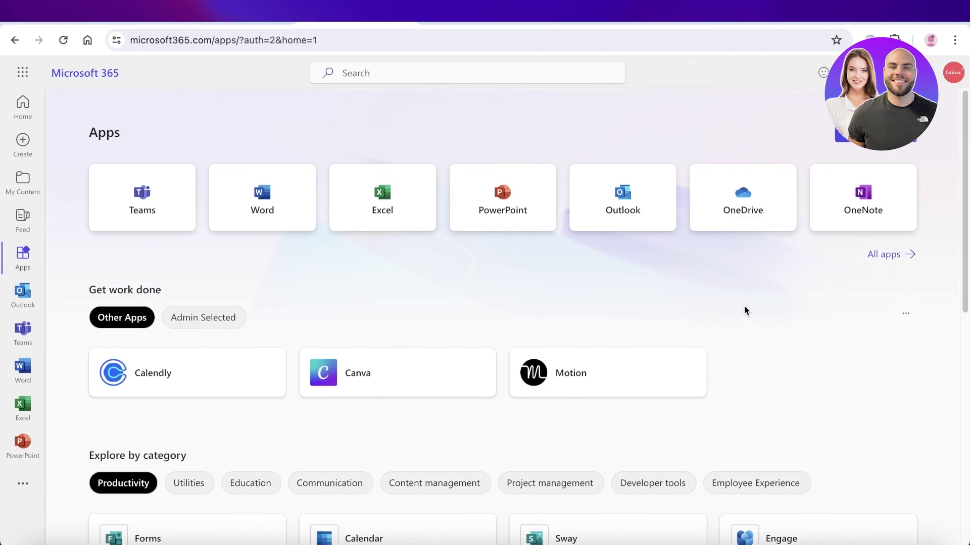